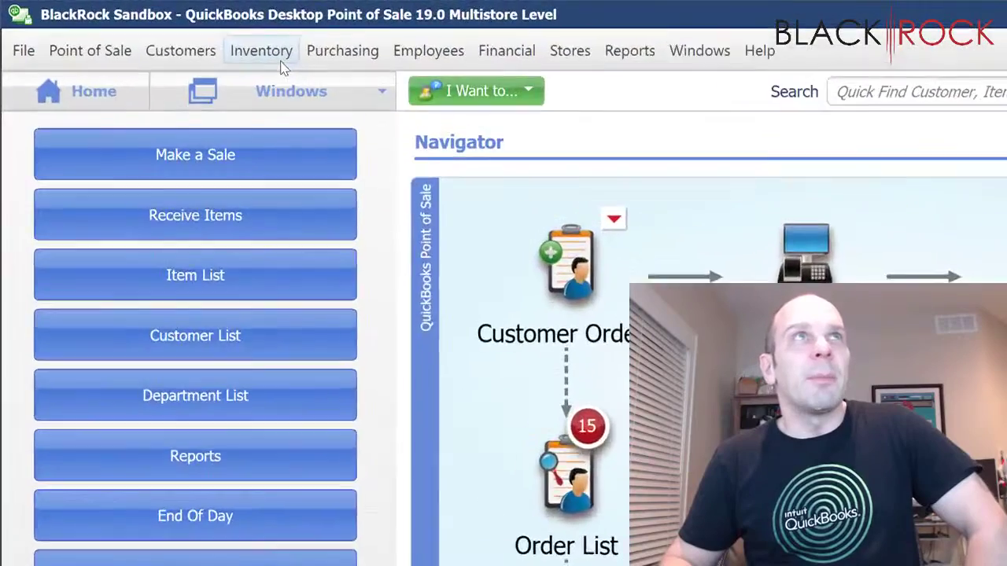
# Step: Start a physical inventory for the store WAC - BlackRock Business
pyautogui.click(121, 23)
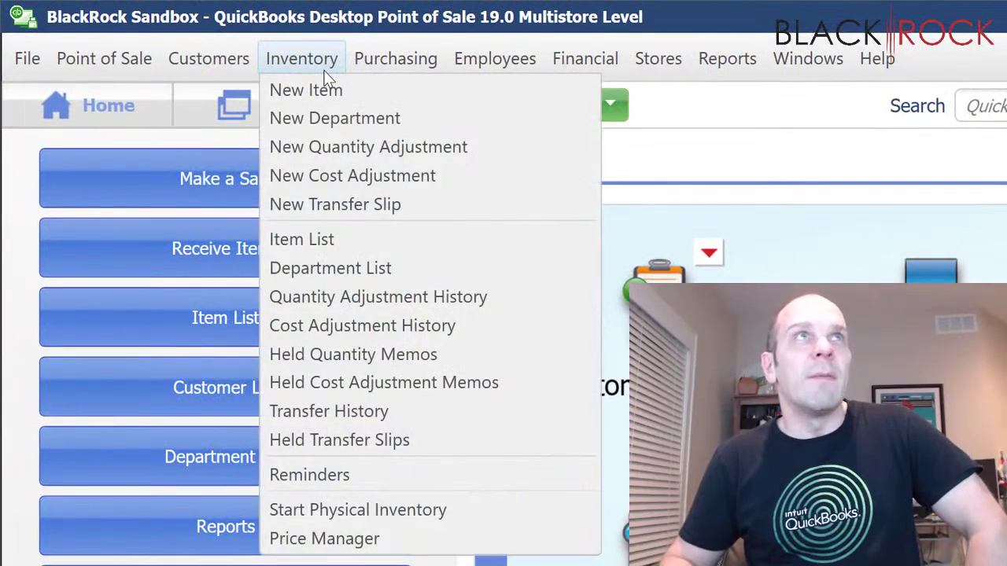
pyautogui.click(344, 519)
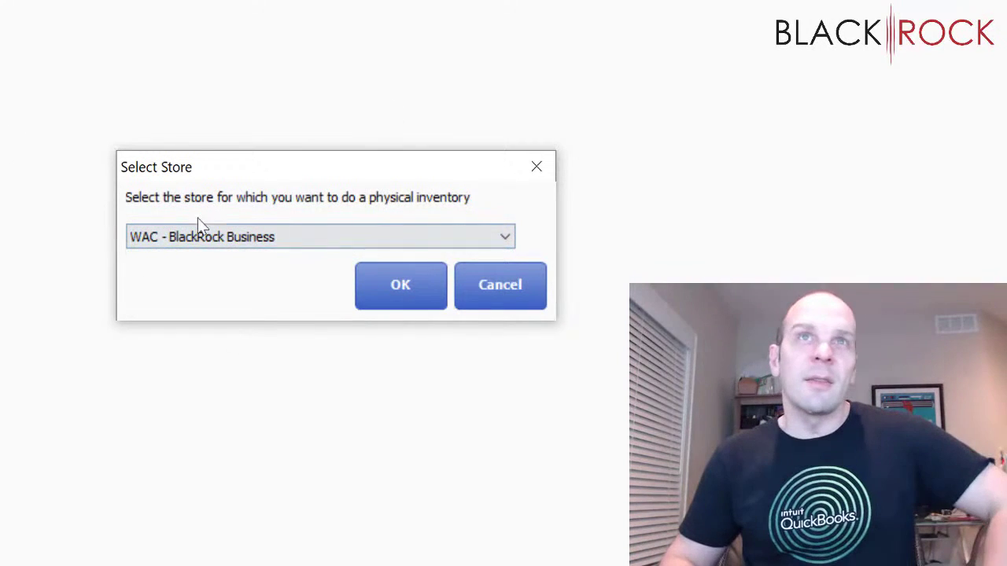
pyautogui.click(359, 235)
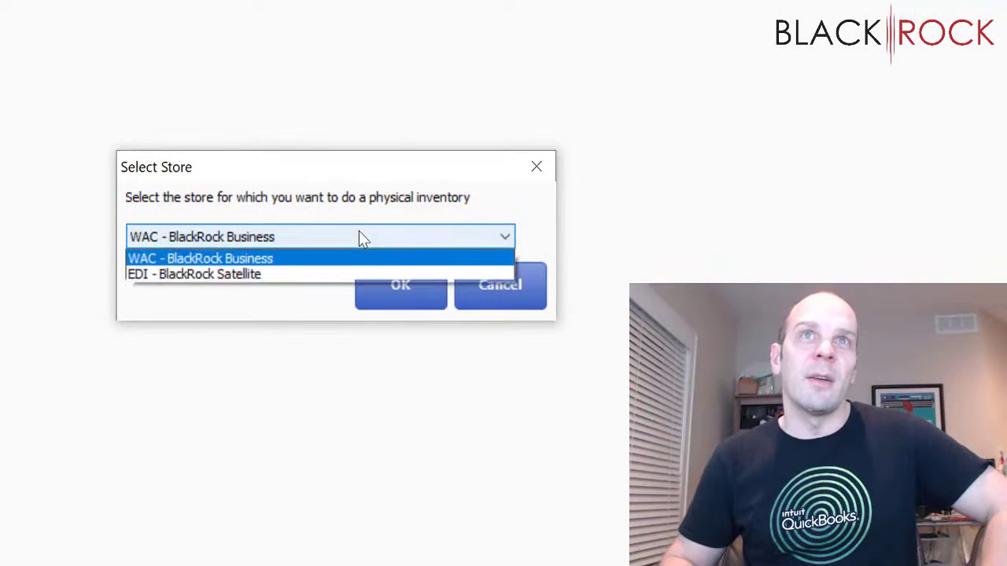
pyautogui.click(288, 259)
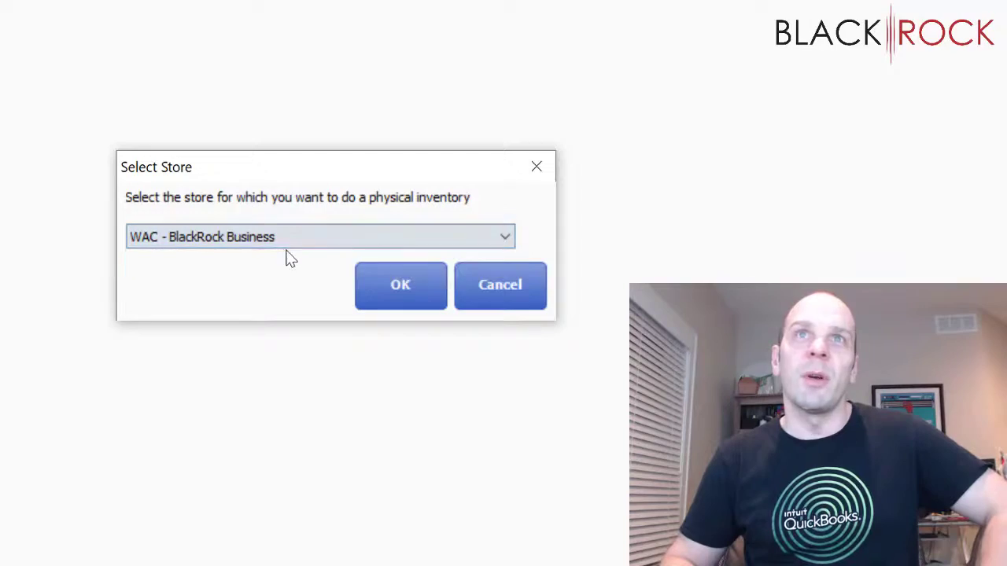
pyautogui.click(394, 285)
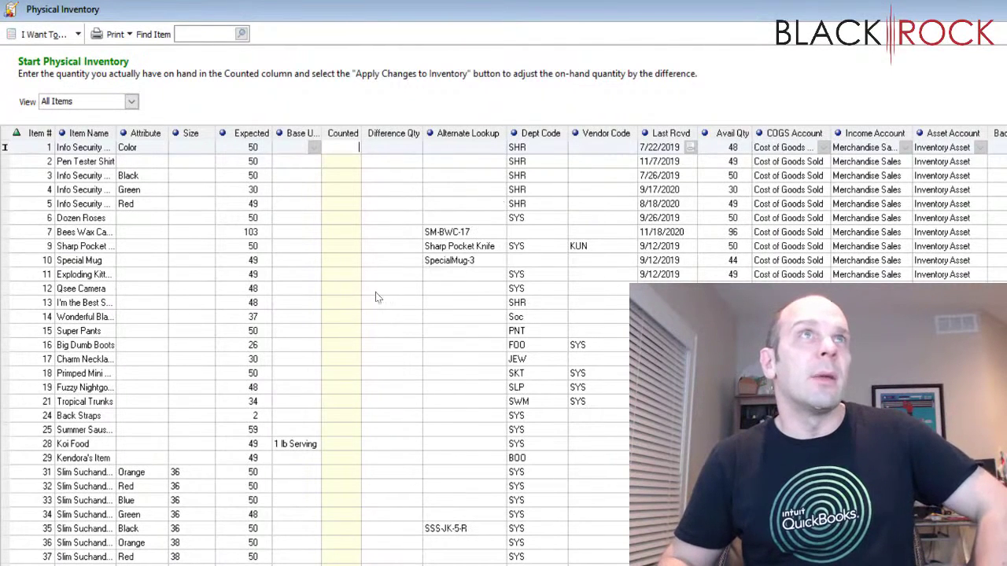
# Step: Sort the physical inventory list by expected quantity in descending order and look through the items
pyautogui.click(254, 139)
pyautogui.click(255, 138)
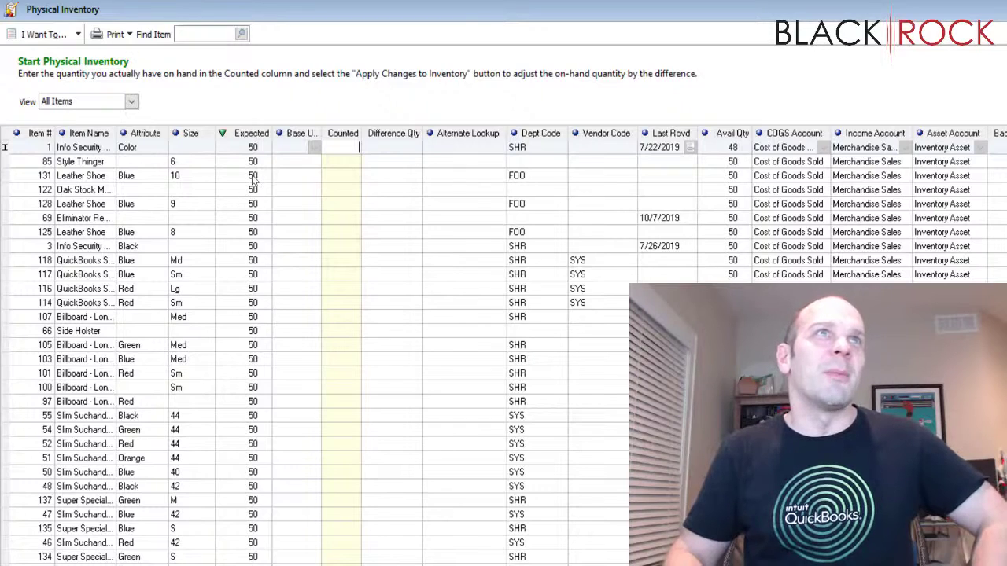
pyautogui.scroll(-3, 273, 401)
pyautogui.scroll(-13, 273, 402)
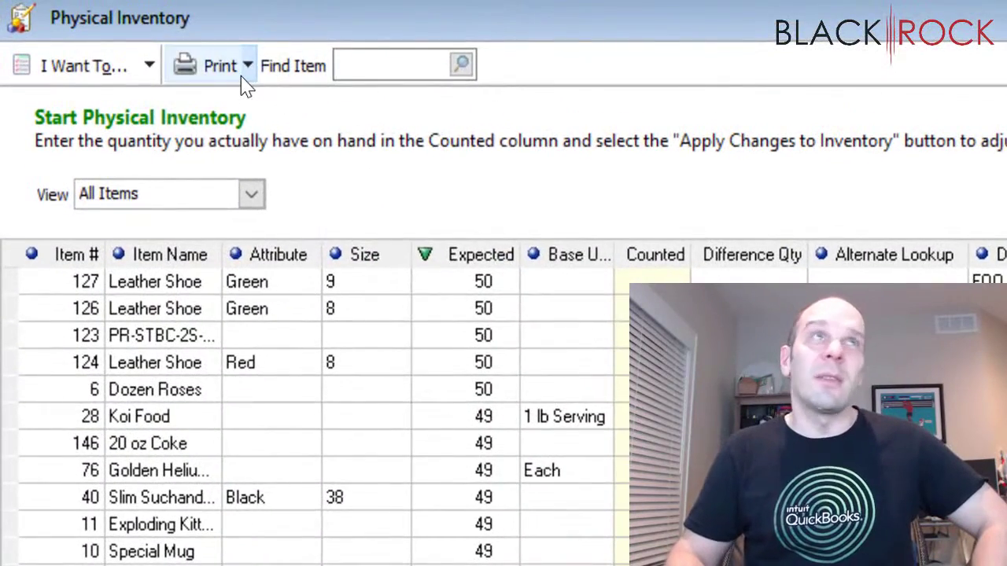
pyautogui.click(243, 79)
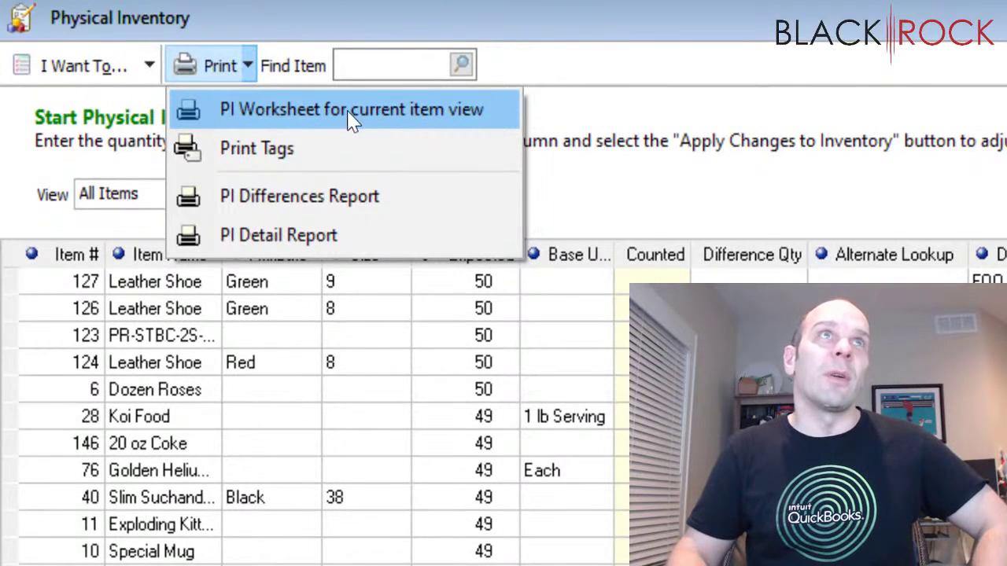
pyautogui.click(678, 164)
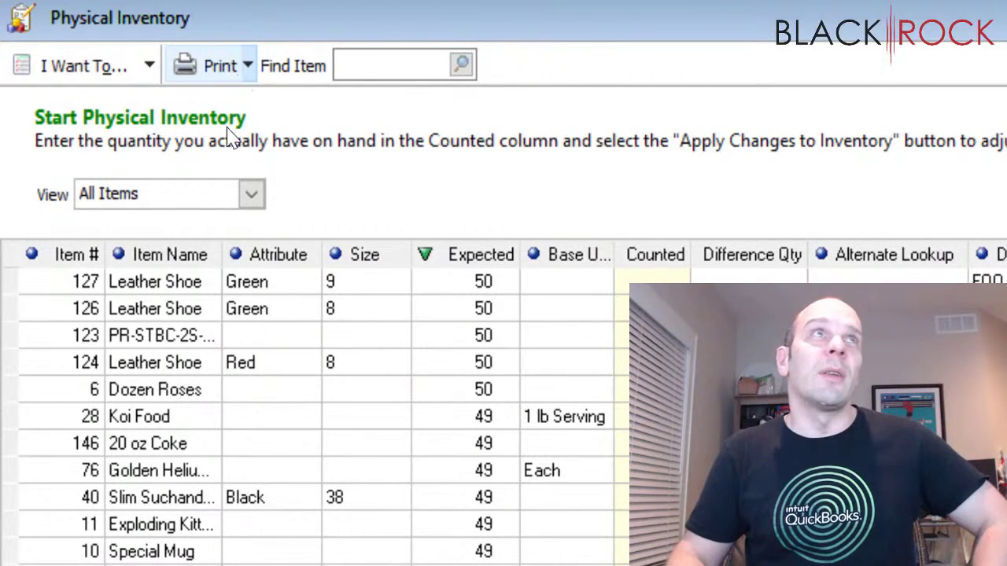
pyautogui.click(248, 195)
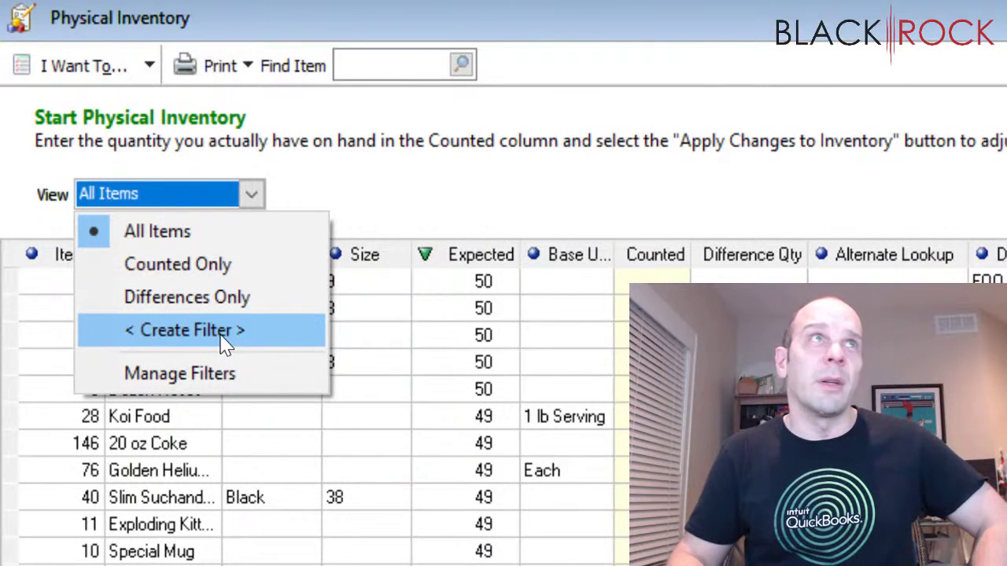
pyautogui.click(425, 189)
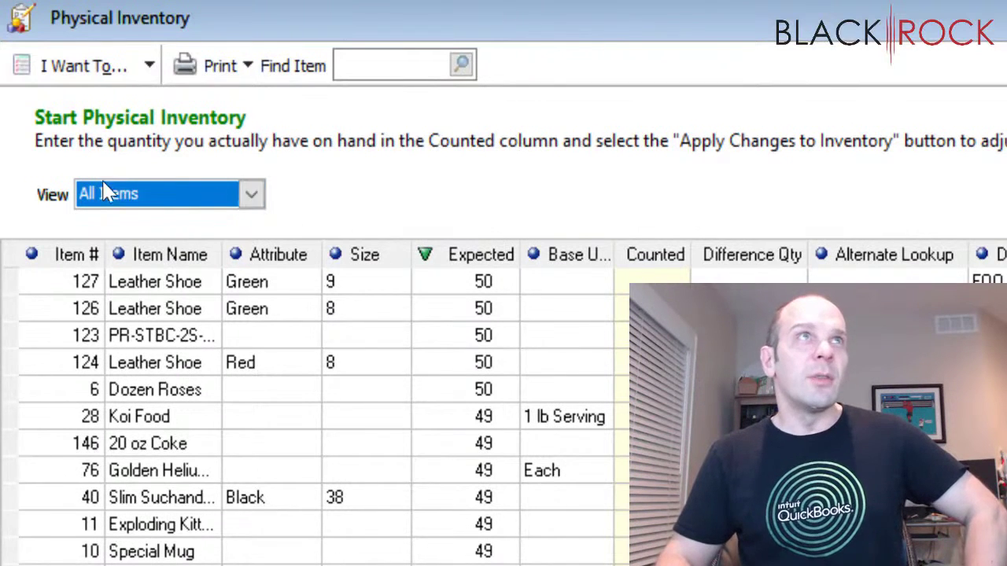
# Step: Generate the PI worksheet for the current view of all items and look through its rows
pyautogui.click(227, 69)
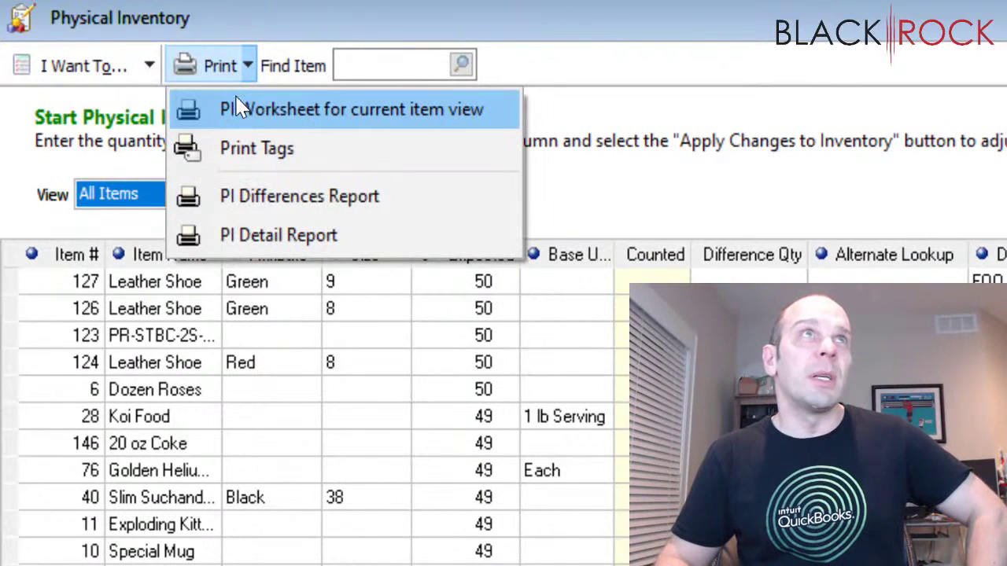
pyautogui.click(246, 110)
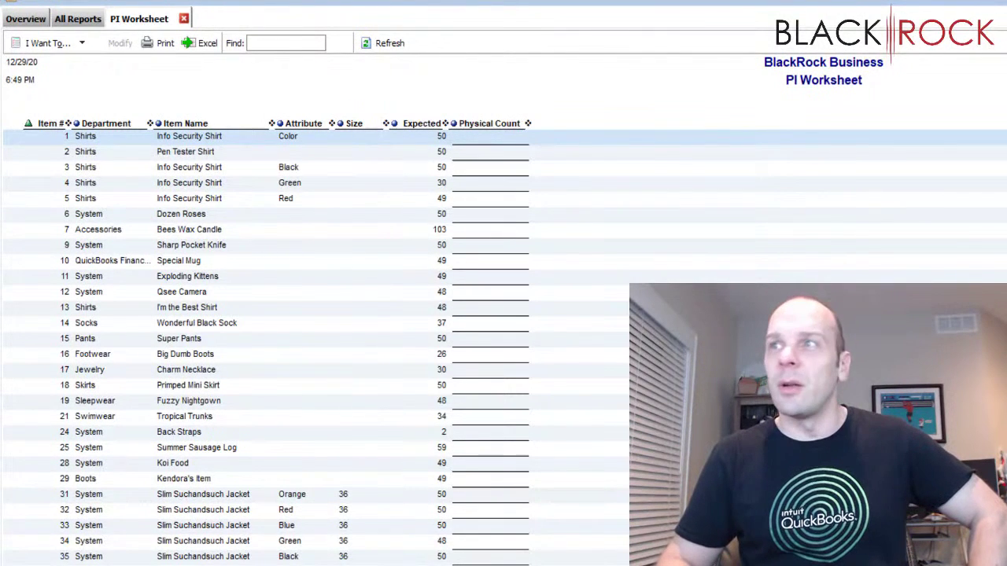
pyautogui.scroll(-10, 267, 346)
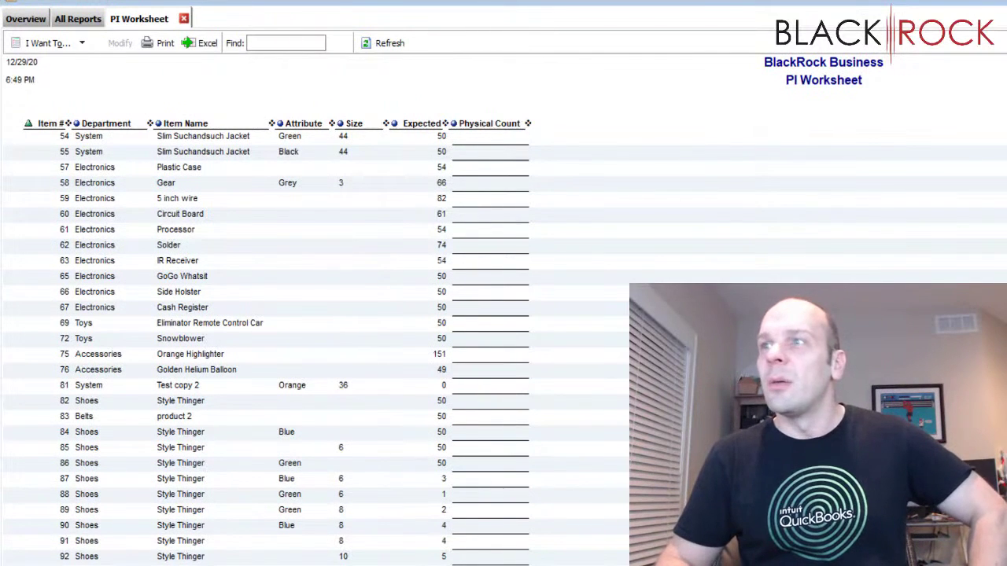
pyautogui.scroll(-10, 267, 346)
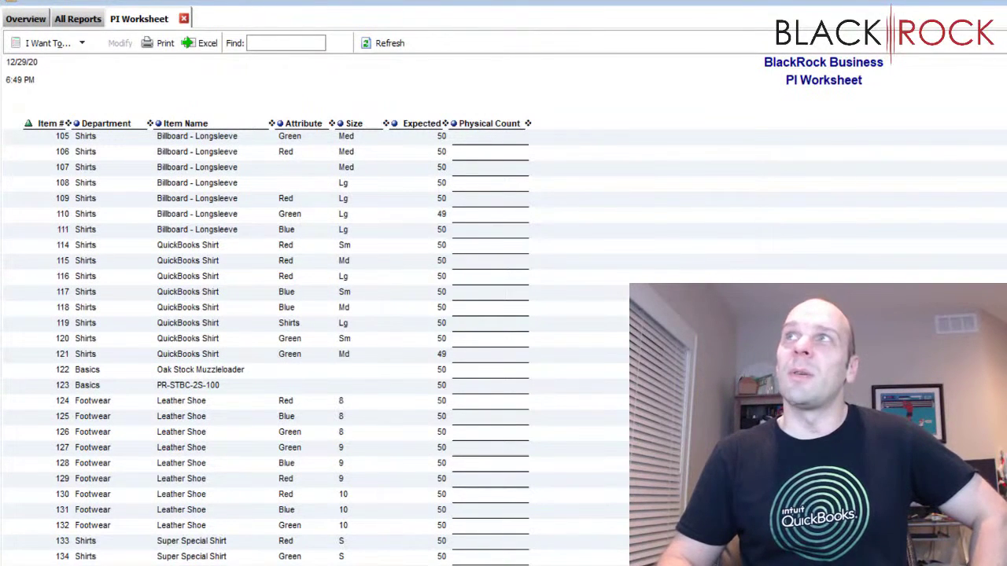
# Step: Return to the first row of the PI worksheet and open a print preview of it
pyautogui.press('pageup')
pyautogui.press('pageup')
pyautogui.press('pageup')
pyautogui.press('pageup')
pyautogui.press('pageup')
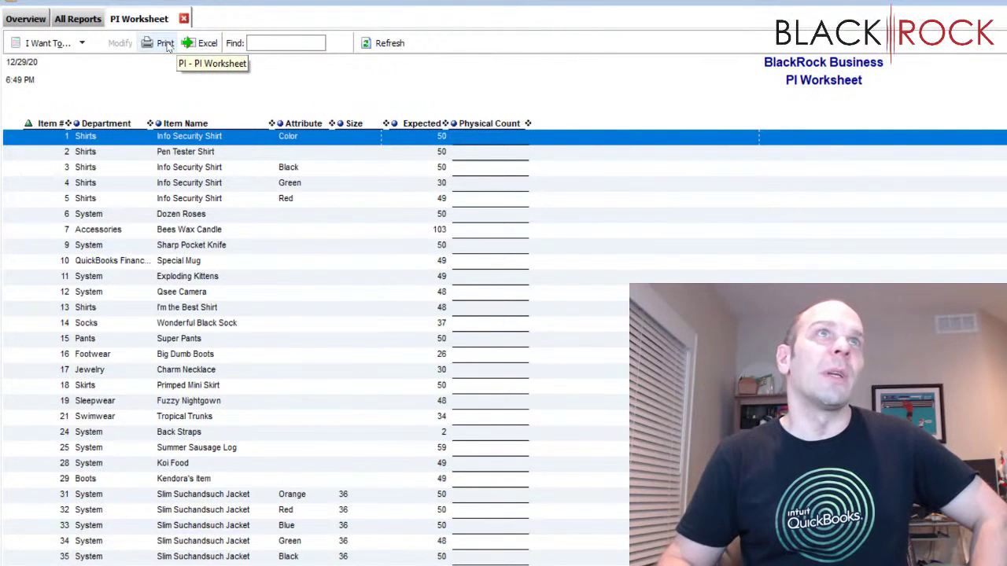
pyautogui.click(165, 43)
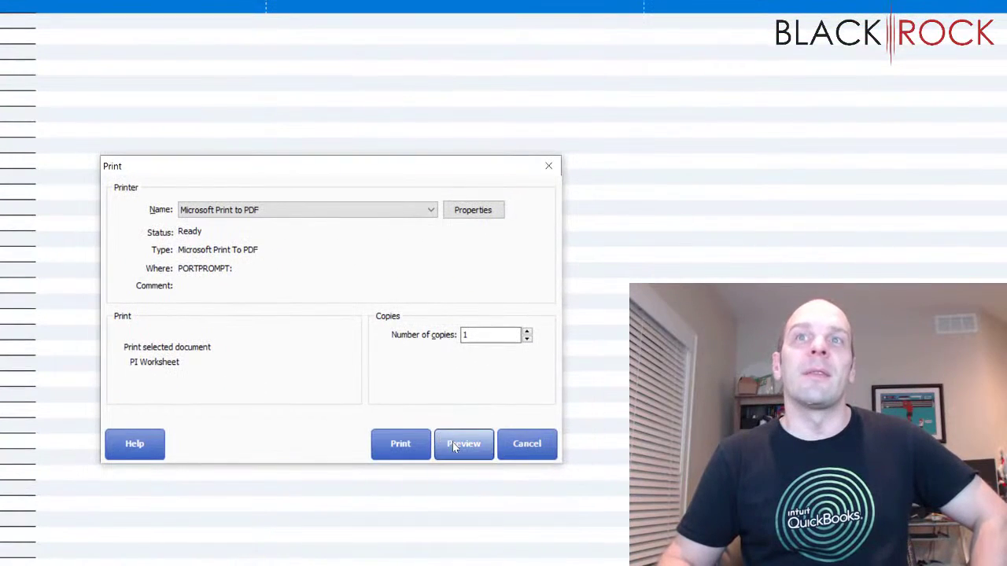
pyautogui.click(452, 442)
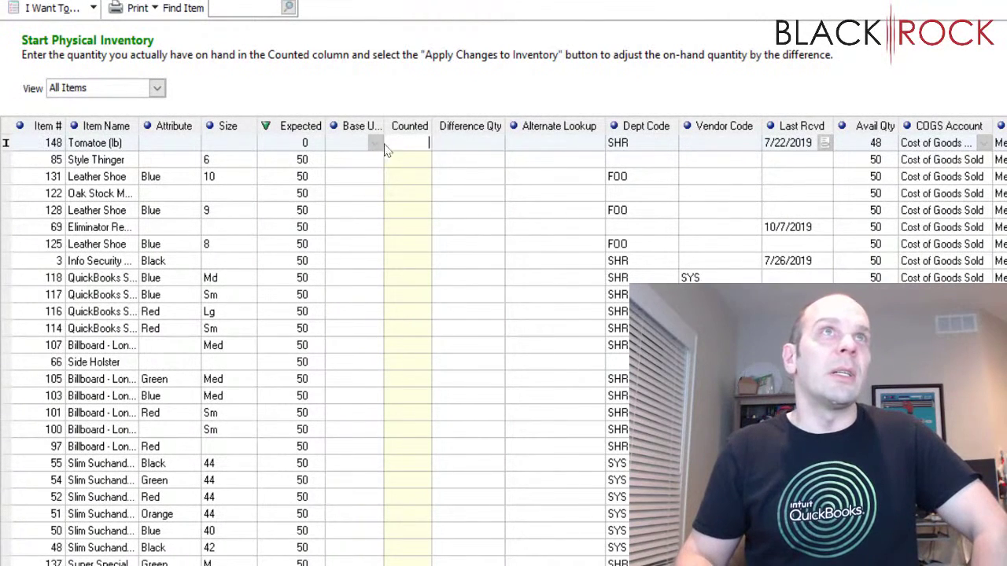
# Step: Sort the physical inventory list by item number in ascending order
pyautogui.click(44, 128)
pyautogui.scroll(4, 43, 266)
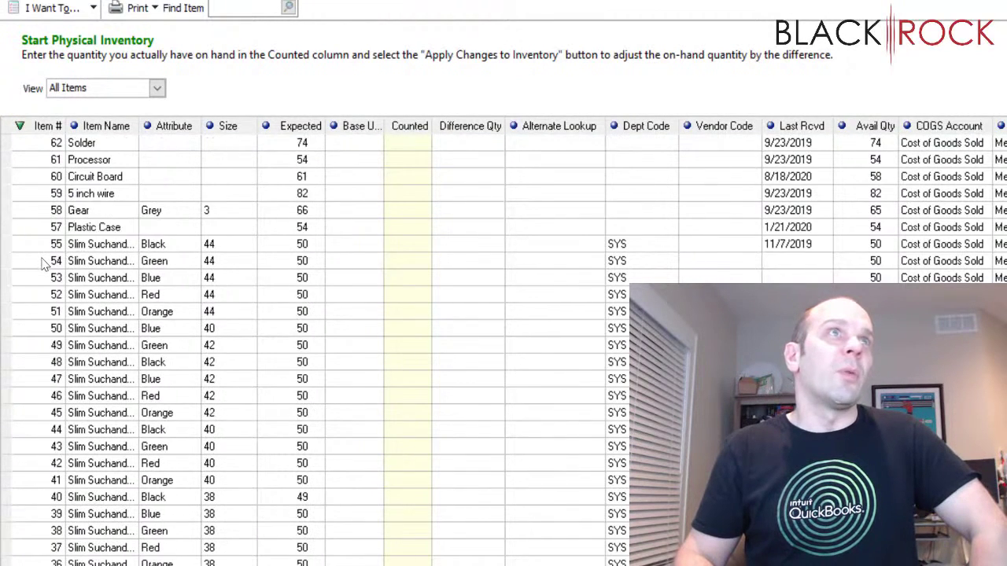
pyautogui.scroll(3, 43, 265)
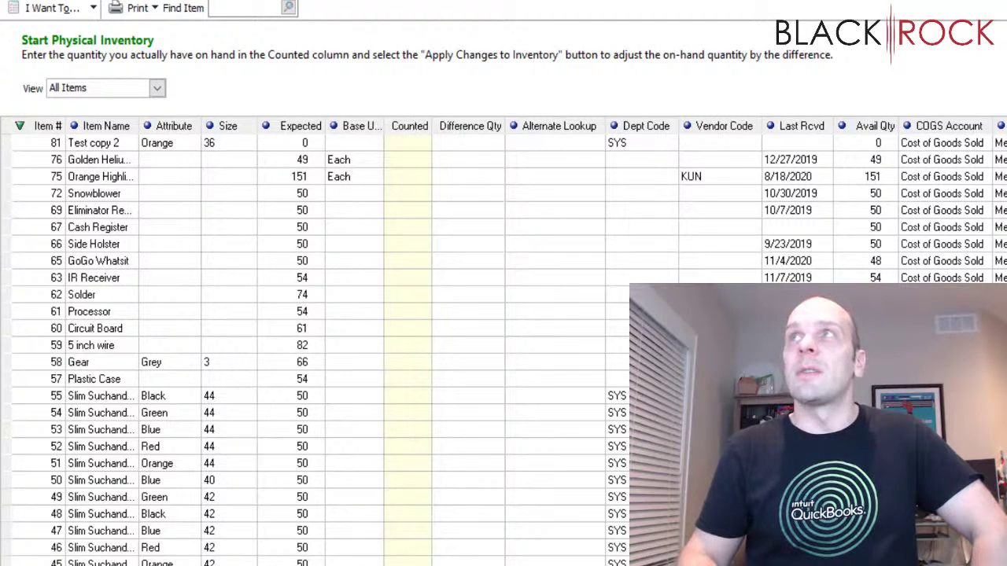
pyautogui.scroll(10, 314, 346)
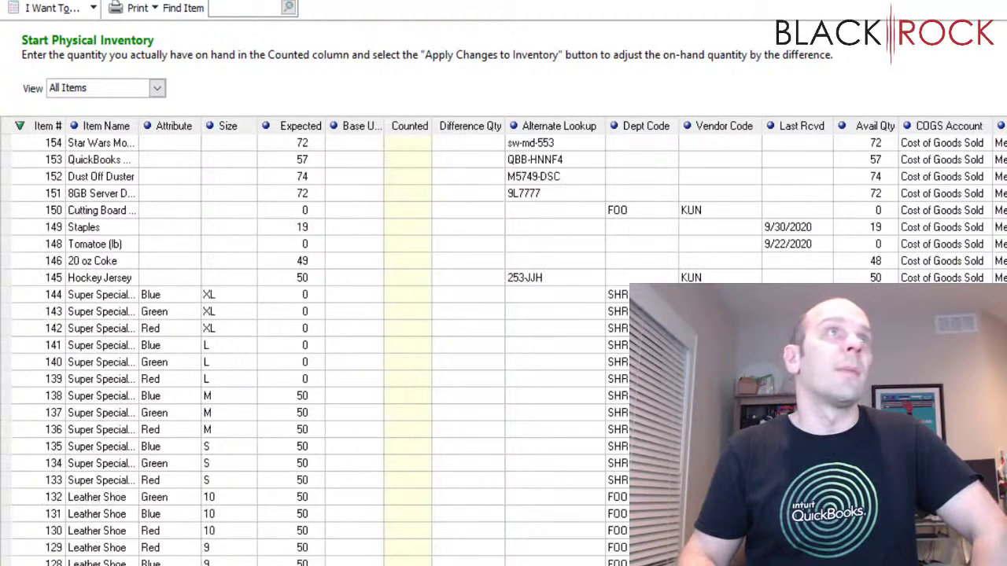
pyautogui.click(44, 125)
# Step: Enter counted quantities of 48, 36, 55 and 29 for items 1 to 4
pyautogui.click(428, 142)
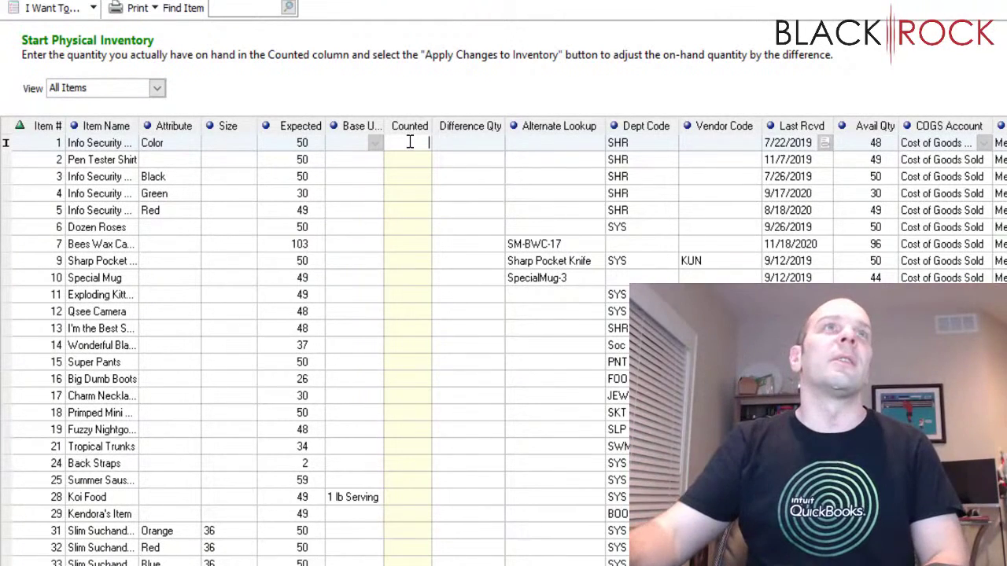
pyautogui.write('48')
pyautogui.press('Return')
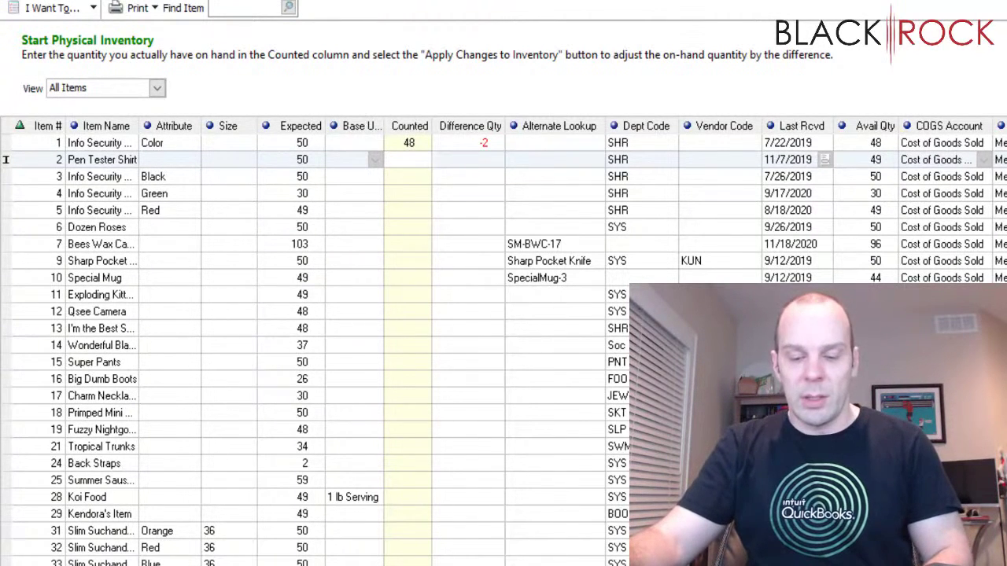
pyautogui.write('36')
pyautogui.press('Return')
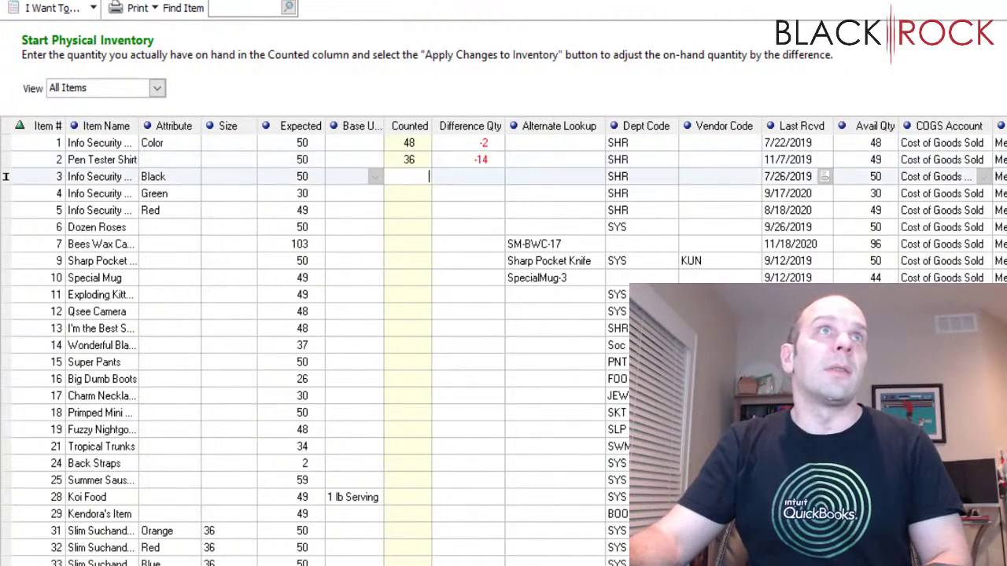
pyautogui.write('55')
pyautogui.press('Return')
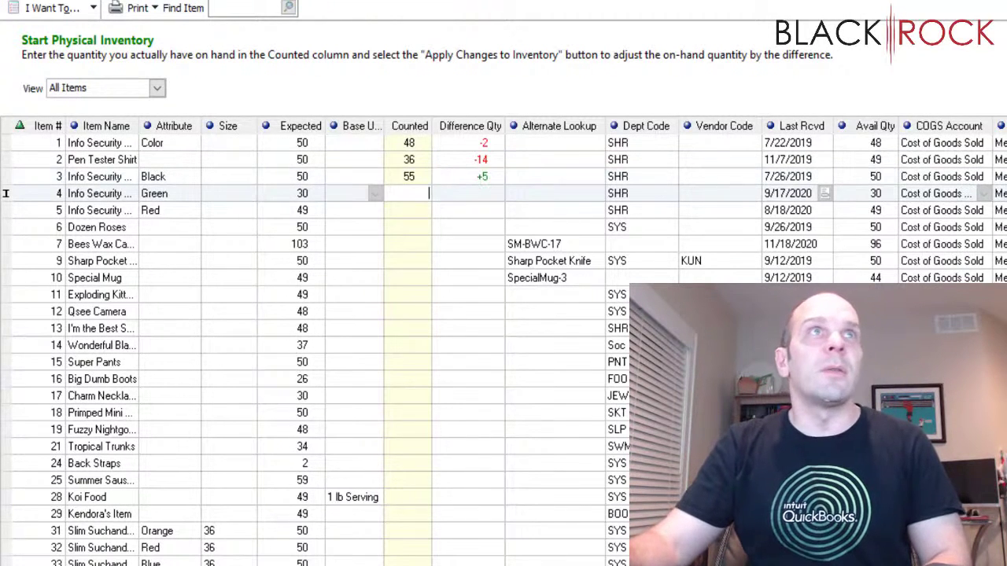
pyautogui.write('29')
pyautogui.press('Return')
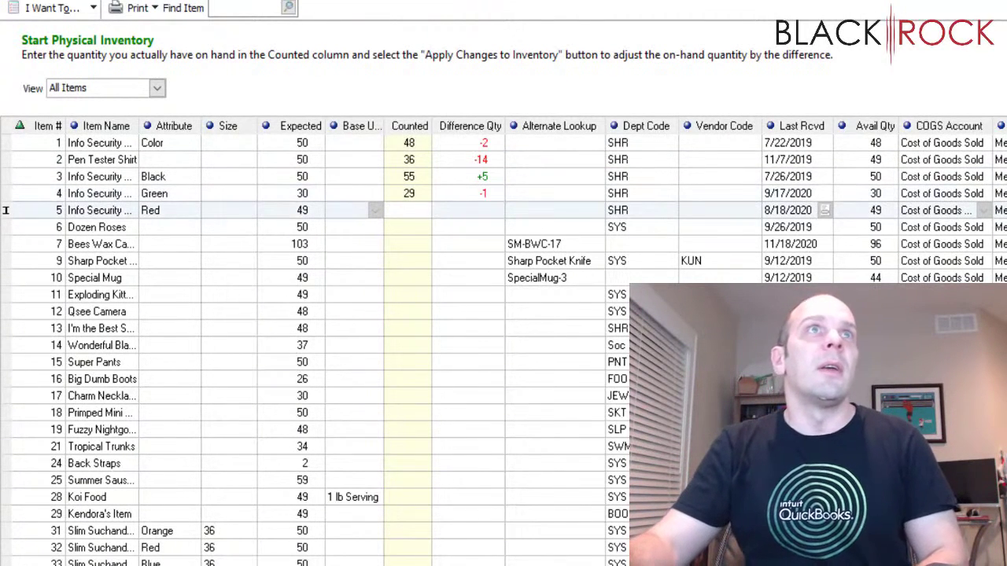
# Step: Enter counted quantities of 49, 50, 103, 50, 45 and 48 for items 5, 6, 7, 9, 10 and 11
pyautogui.press('Return')
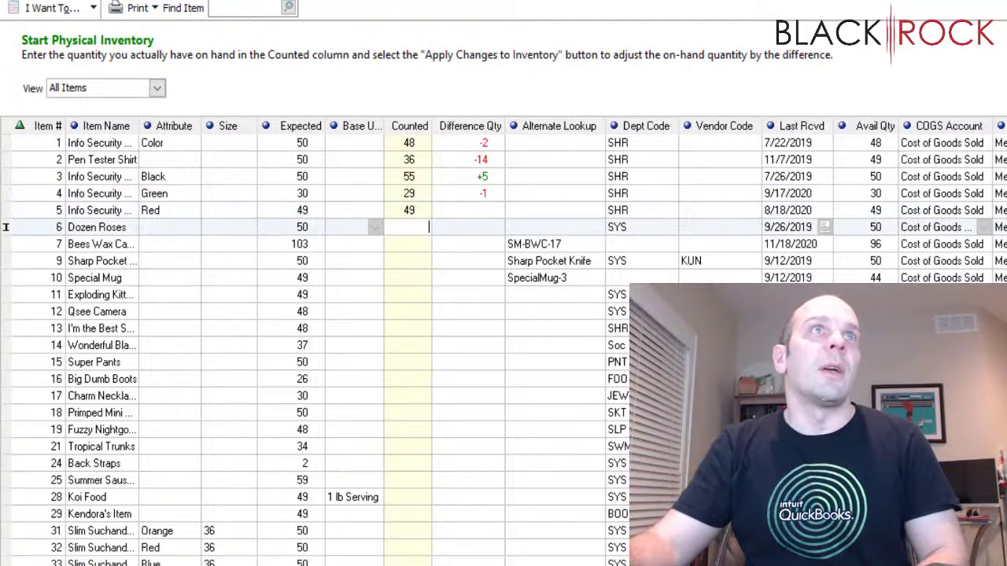
pyautogui.write('50')
pyautogui.press('Return')
pyautogui.write('103')
pyautogui.press('Return')
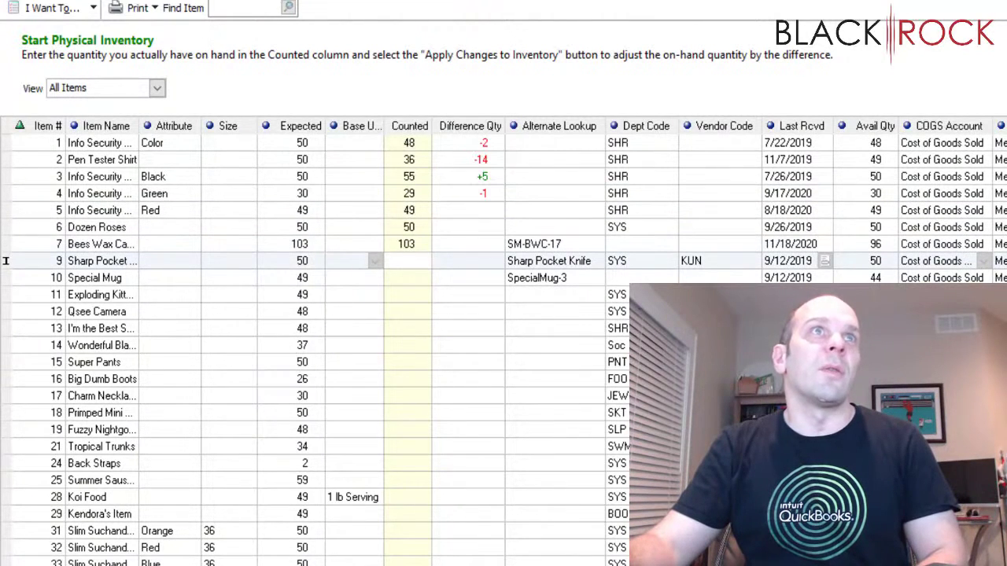
pyautogui.write('50')
pyautogui.press('Return')
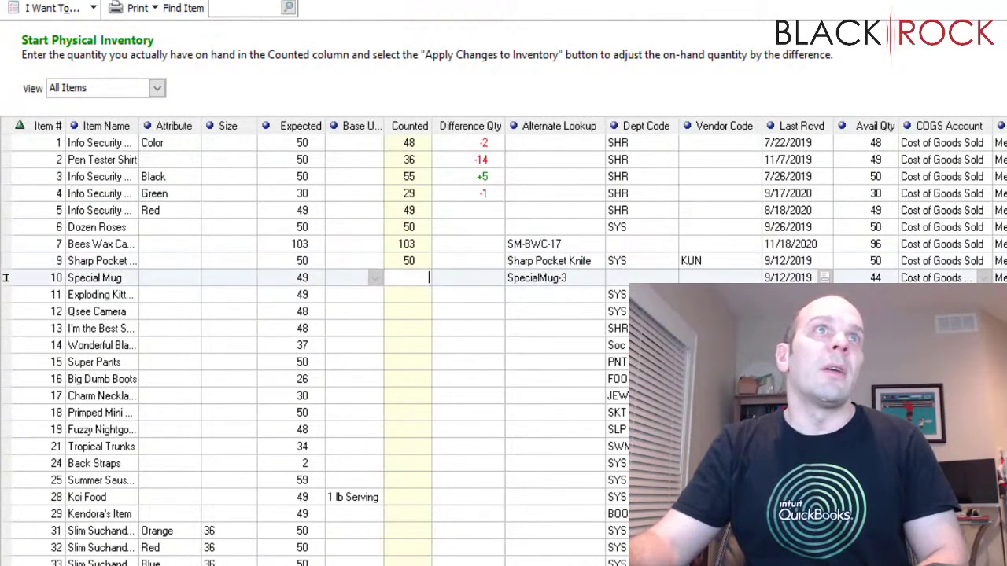
pyautogui.write('45')
pyautogui.press('Return')
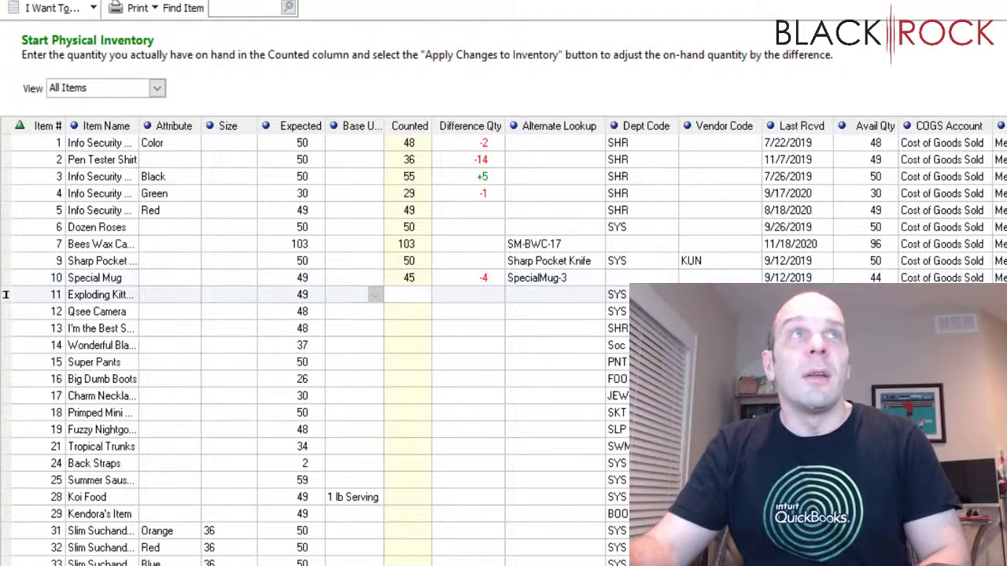
pyautogui.press('Return')
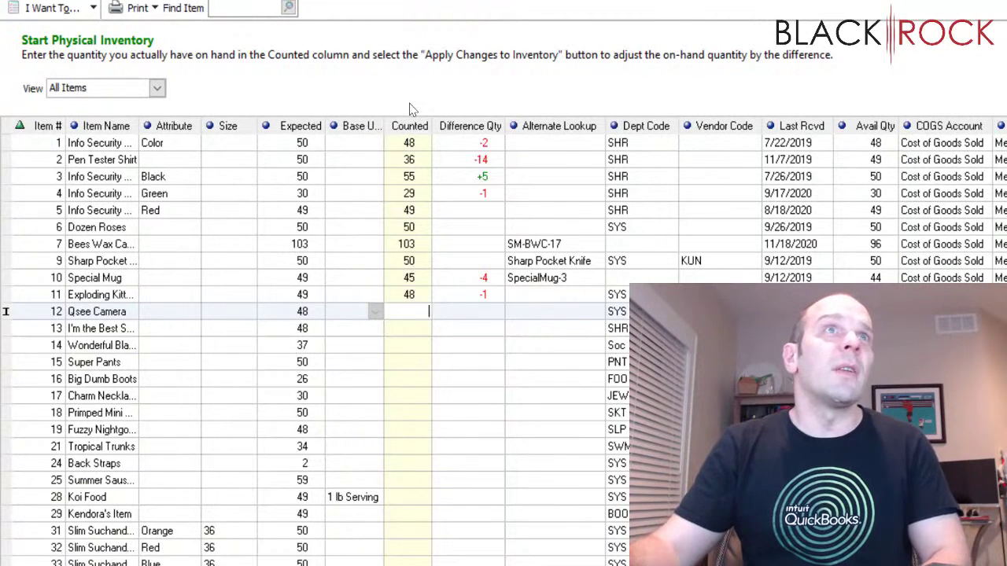
# Step: Skip items 12 to 14 and enter counted quantities of 50, 26, 30 and 50 for items 15 to 18
pyautogui.press('Down')
pyautogui.press('Down')
pyautogui.press('Down')
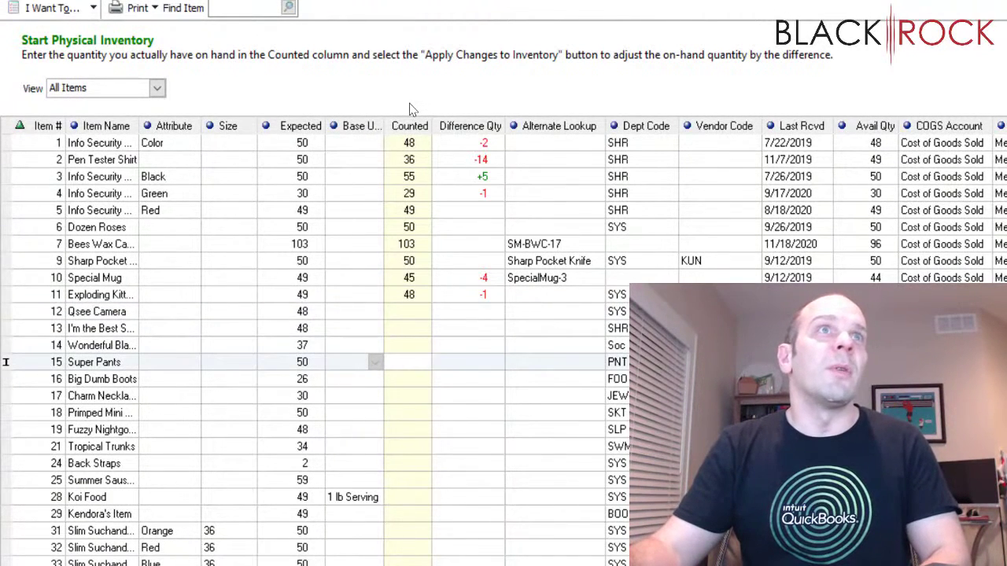
pyautogui.write('50')
pyautogui.press('Down')
pyautogui.write('26')
pyautogui.press('Down')
pyautogui.write('30')
pyautogui.press('Down')
pyautogui.write('50')
pyautogui.press('Down')
# Step: Enter counted quantities of 48, 33, 1, 62 and 55 for items 19, 21, 24, 25 and 28
pyautogui.write('48')
pyautogui.press('Down')
pyautogui.write('33')
pyautogui.press('Down')
pyautogui.write('1')
pyautogui.press('Down')
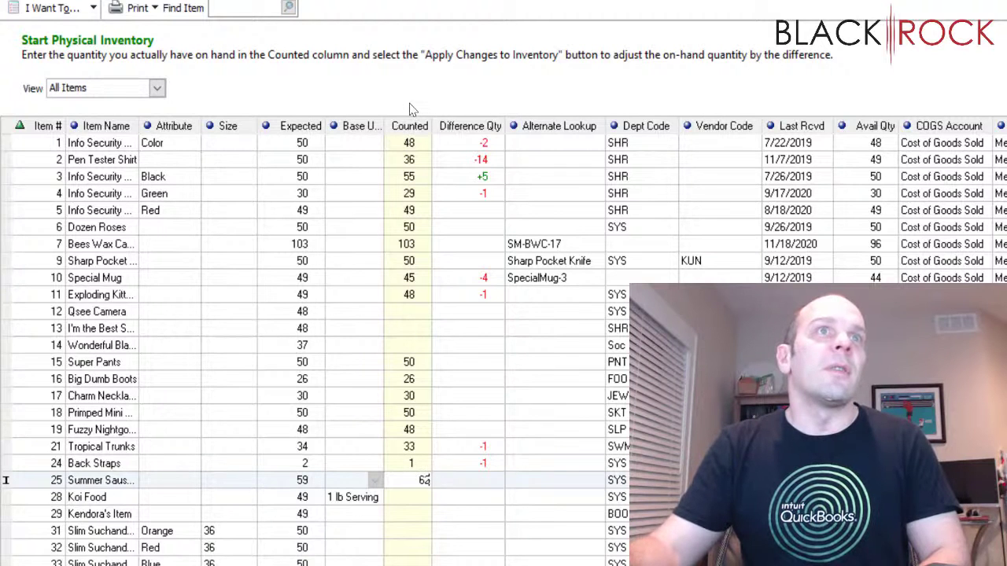
pyautogui.press('Down')
pyautogui.write('55')
pyautogui.press('Down')
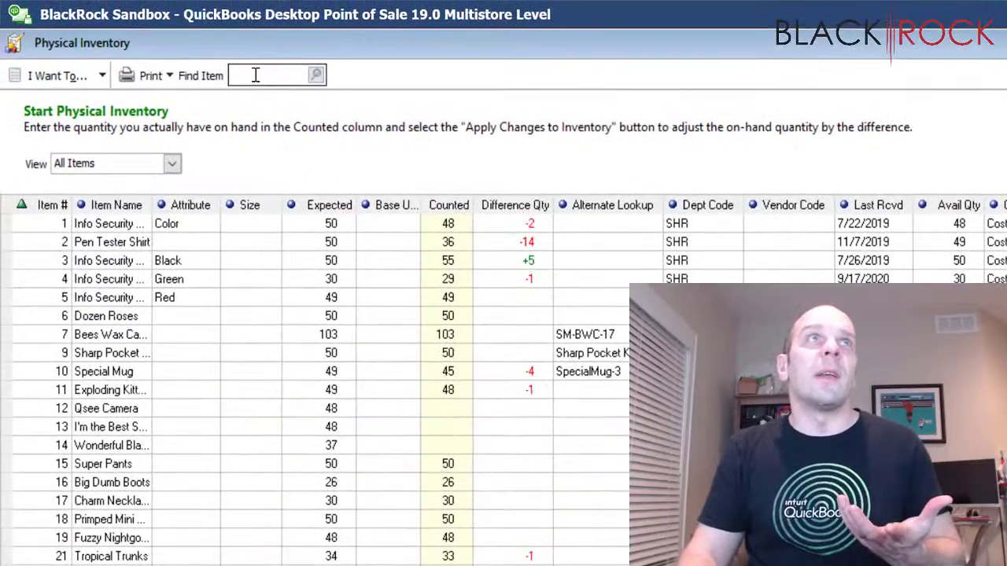
# Step: Find the item matching "necklace" in the physical inventory worksheet and select the Charm Necklace result
pyautogui.click(254, 74)
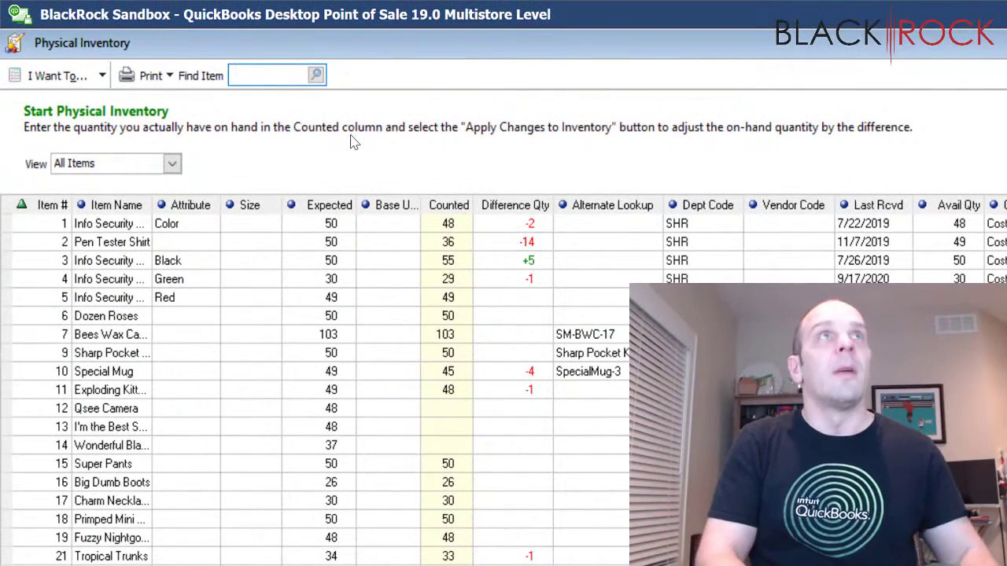
pyautogui.write('necklace')
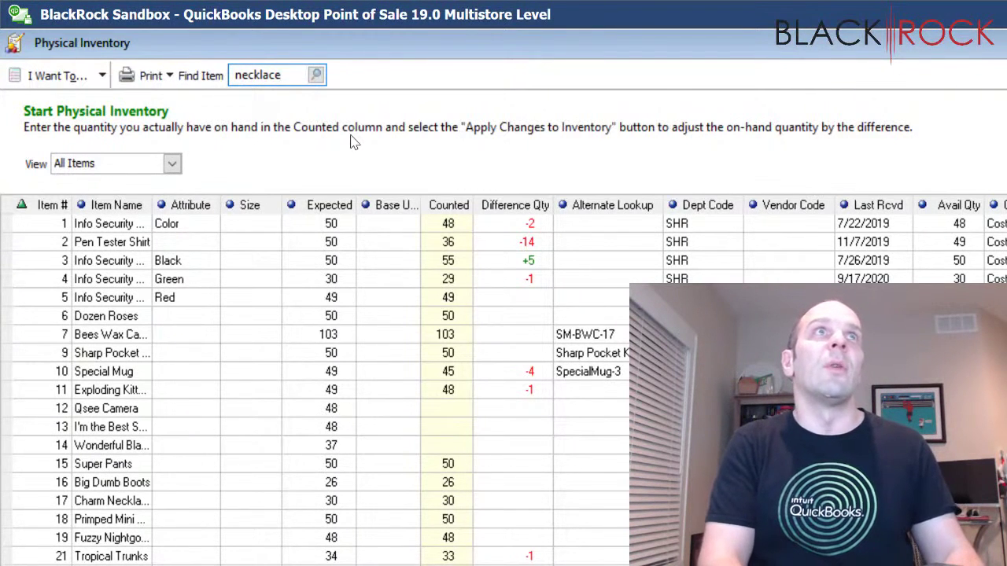
pyautogui.click(314, 75)
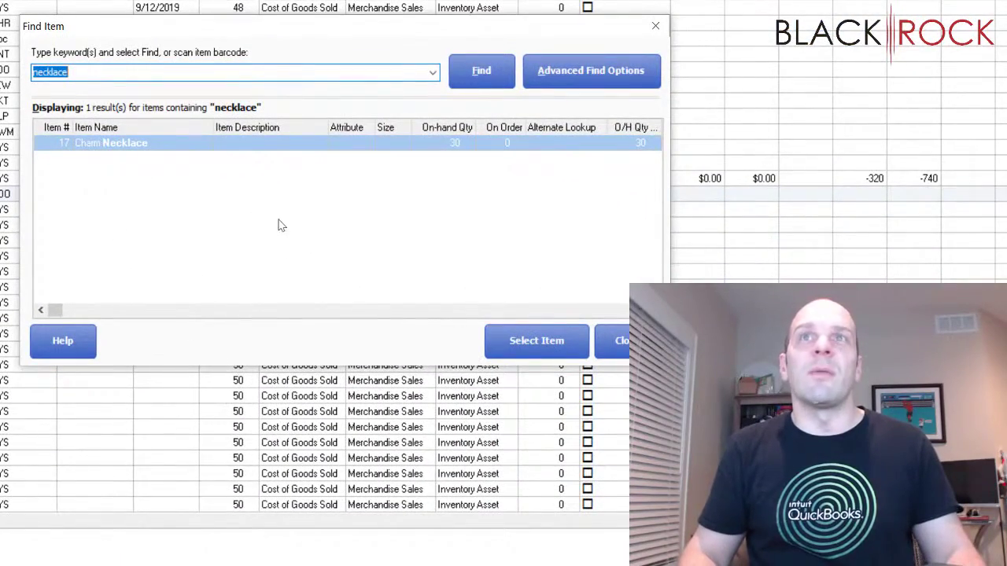
pyautogui.click(158, 143)
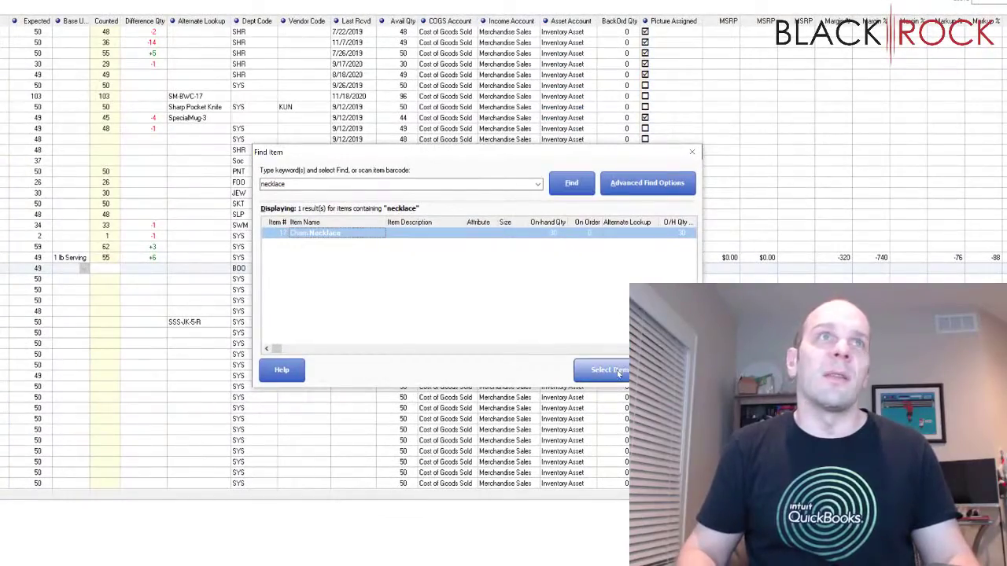
pyautogui.click(617, 374)
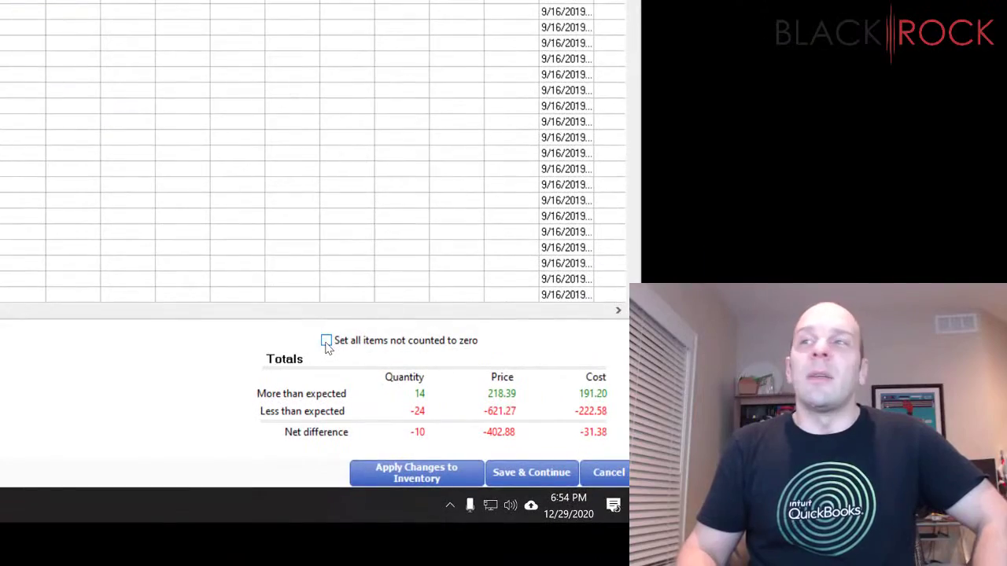
# Step: Set all items not counted to zero, save the physical inventory count and close the worksheet
pyautogui.click(326, 342)
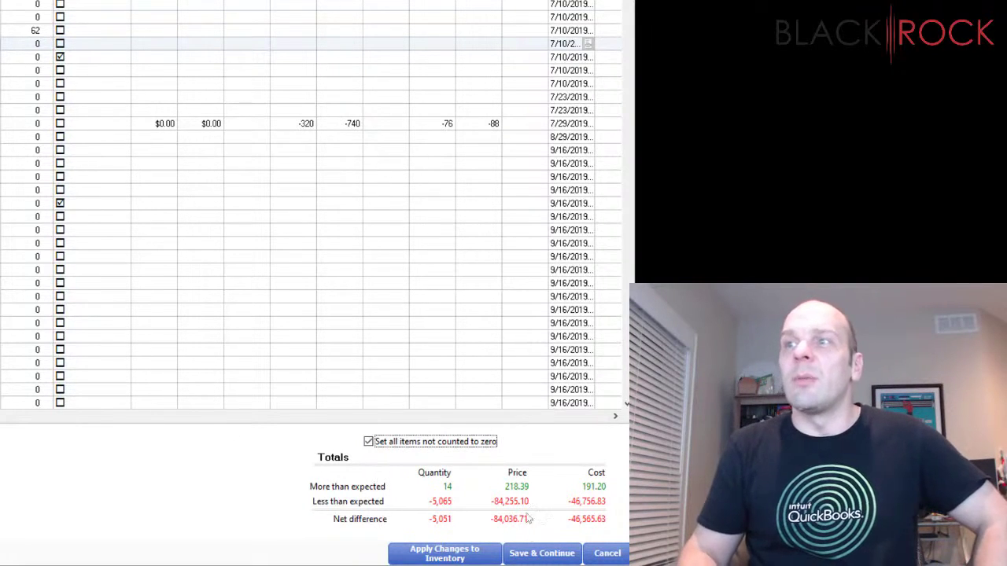
pyautogui.click(543, 553)
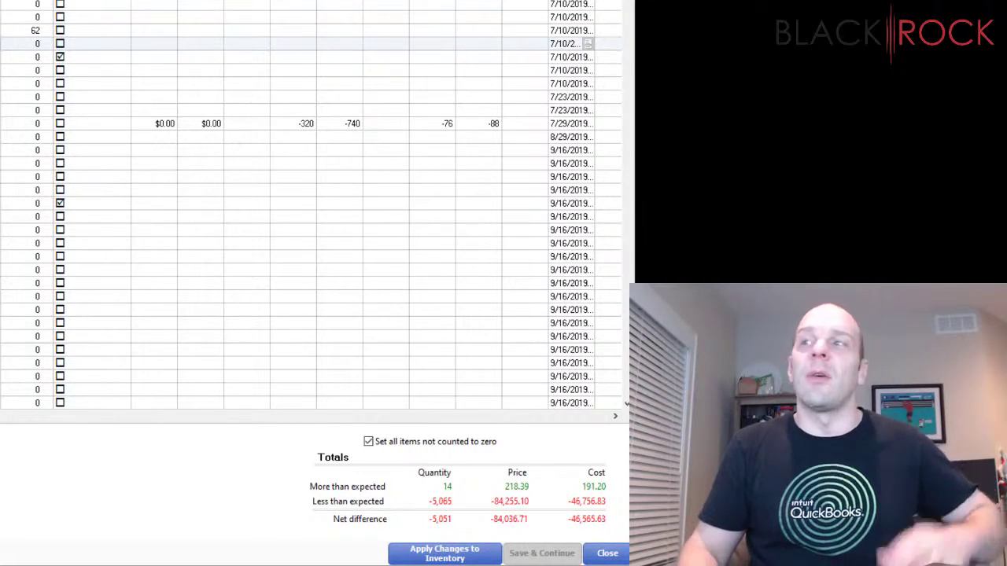
pyautogui.click(608, 553)
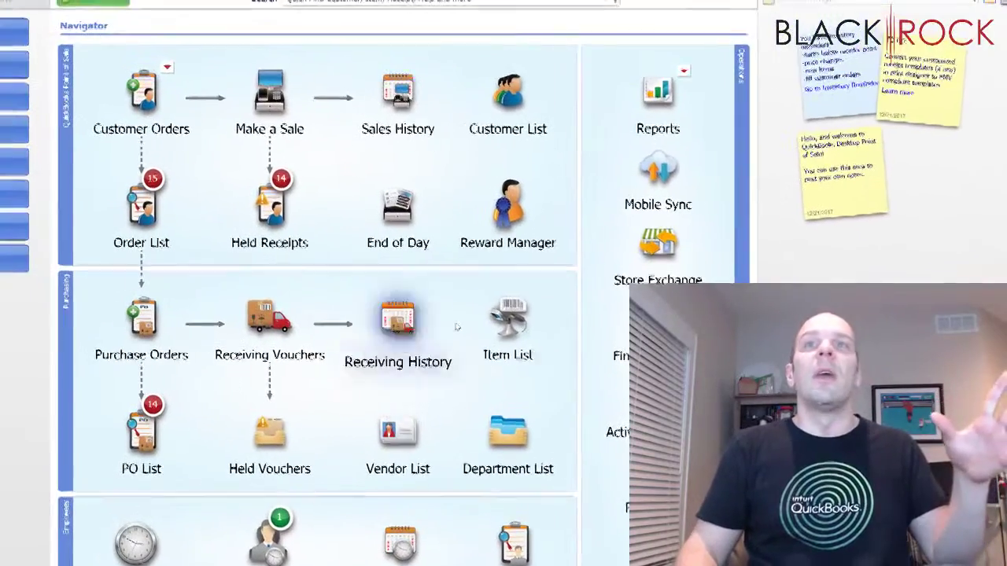
# Step: Check the on-hand quantities in the Item List and return to the Navigator
pyautogui.click(508, 318)
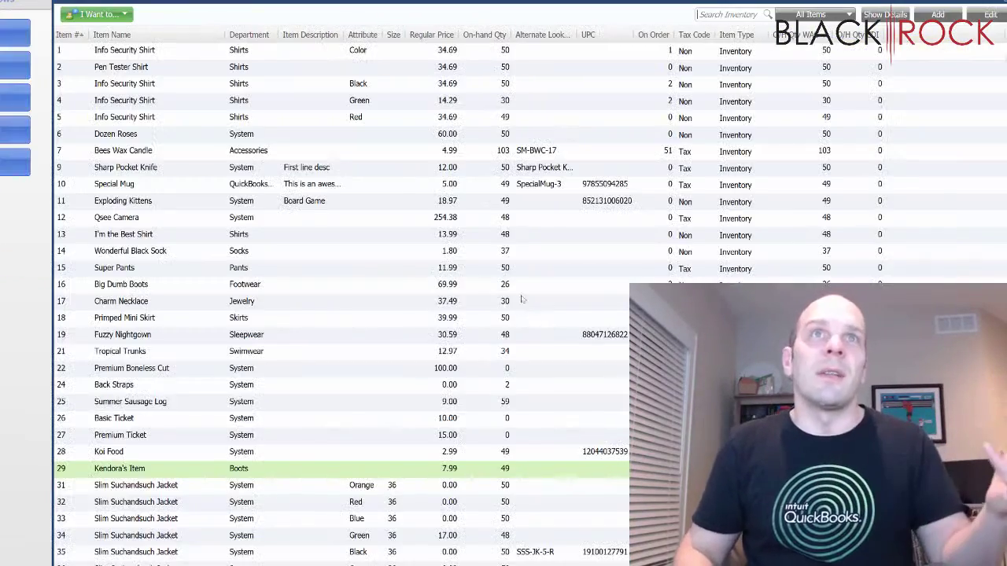
pyautogui.click(264, 269)
pyautogui.click(303, 354)
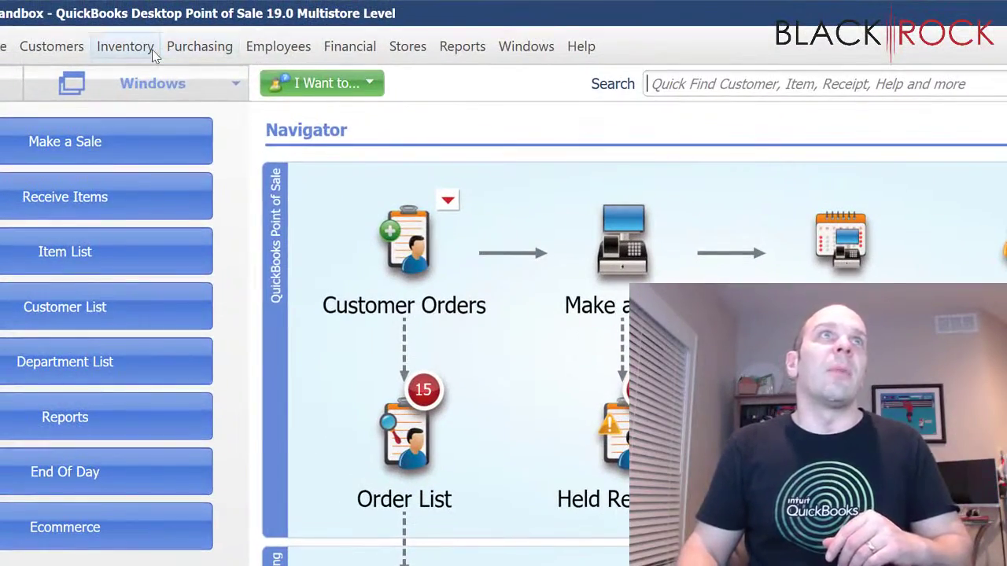
# Step: Reopen the saved physical inventory worksheet to review its counted quantities and differences
pyautogui.click(154, 49)
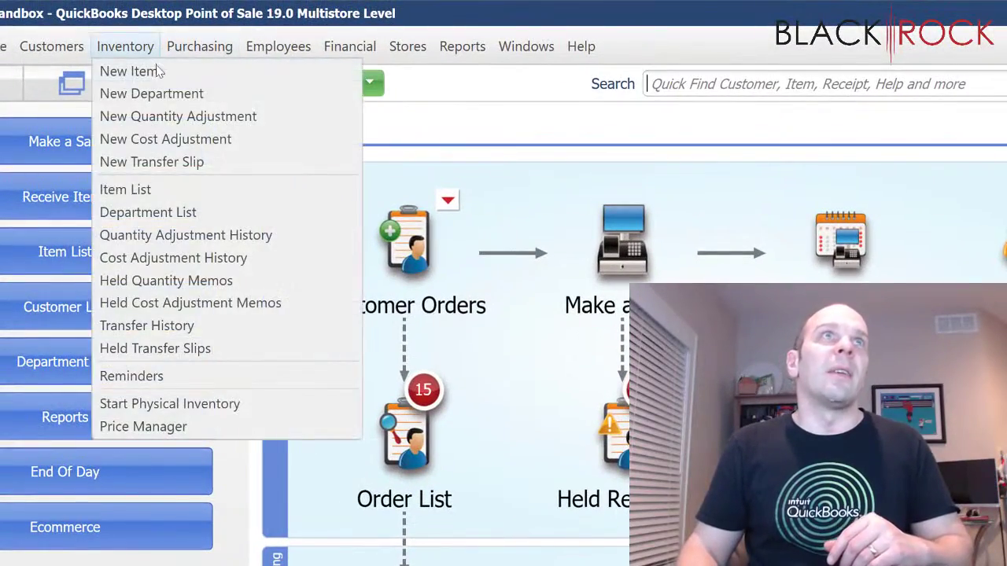
pyautogui.click(177, 405)
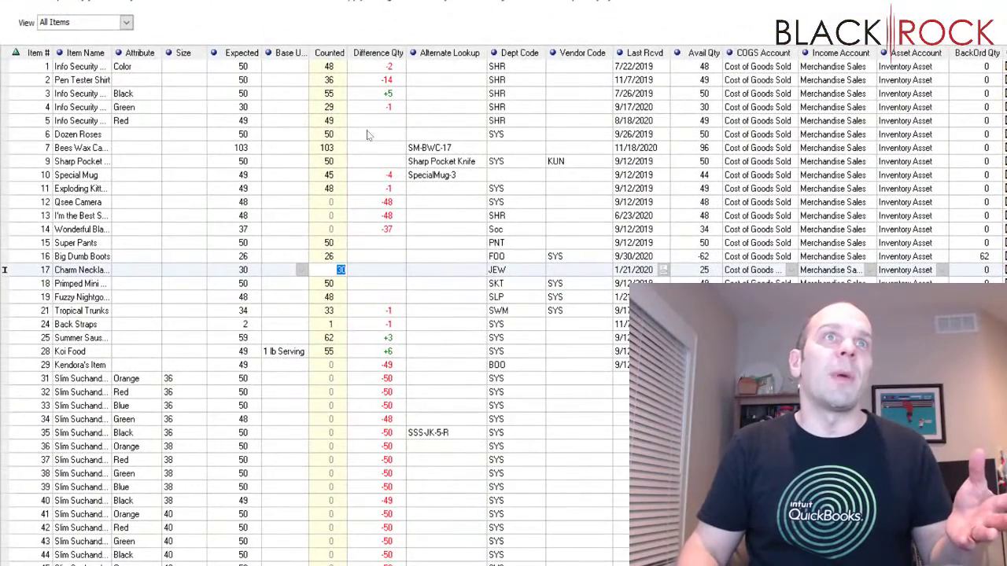
pyautogui.press('Down')
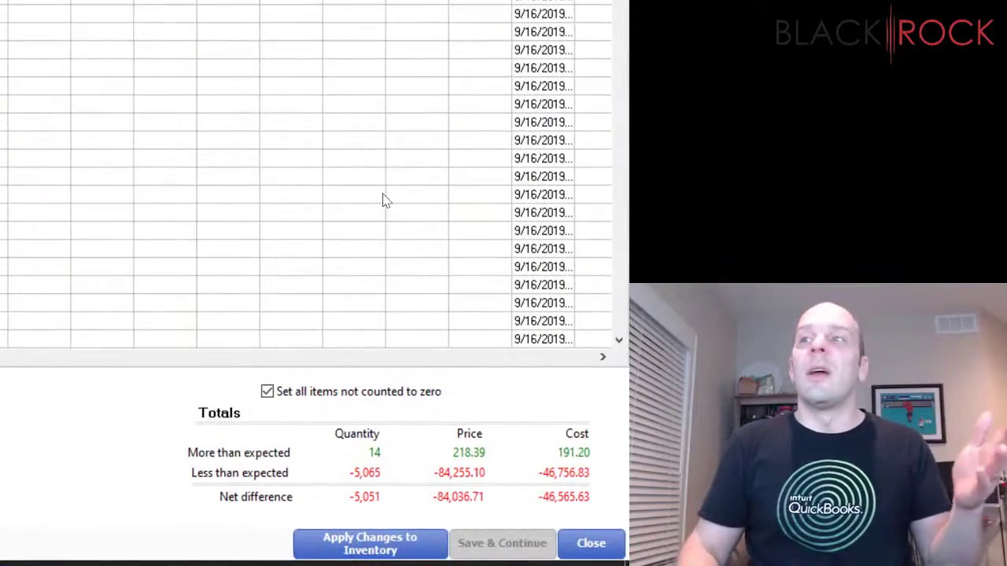
# Step: Apply the counted changes to inventory, confirming the quantity update and the creation of adjustment memos
pyautogui.click(401, 544)
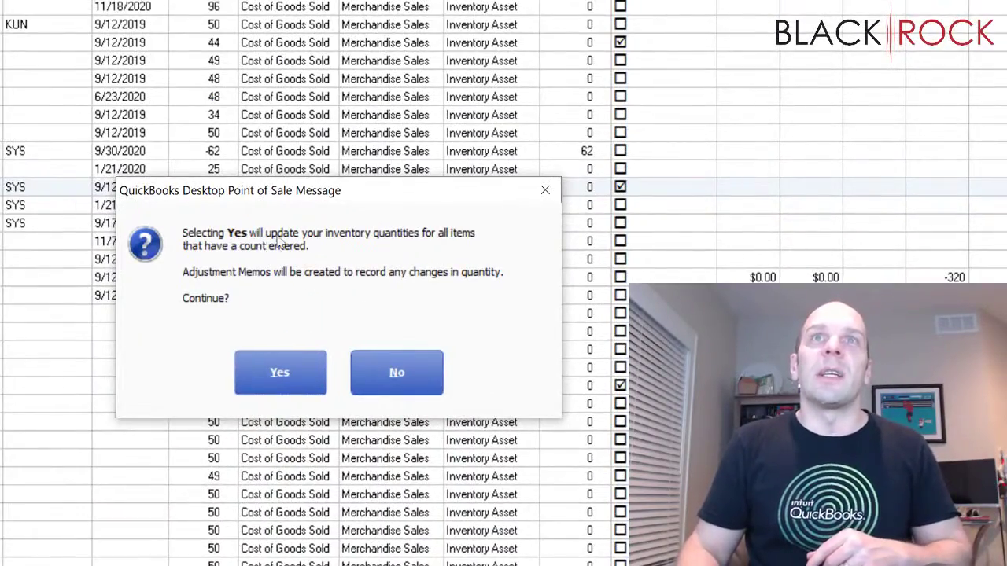
pyautogui.click(309, 371)
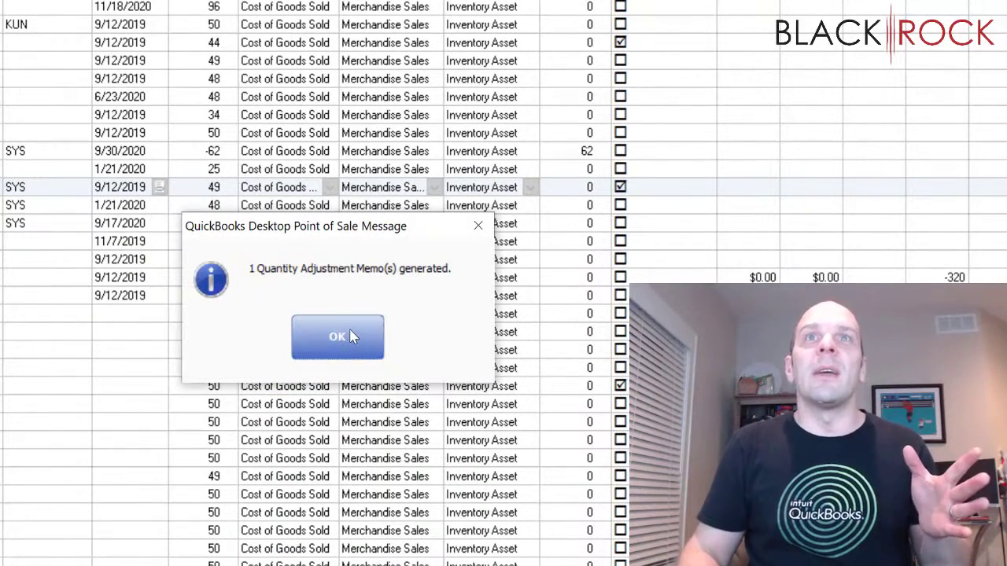
pyautogui.click(356, 336)
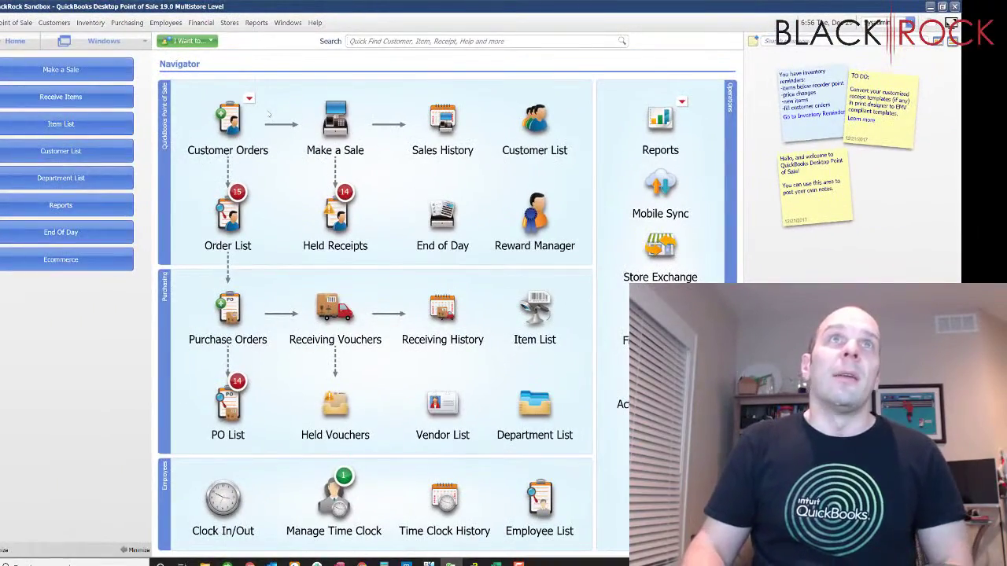
# Step: Open the Item List and review the items' on-hand quantities after the inventory adjustment
pyautogui.click(545, 318)
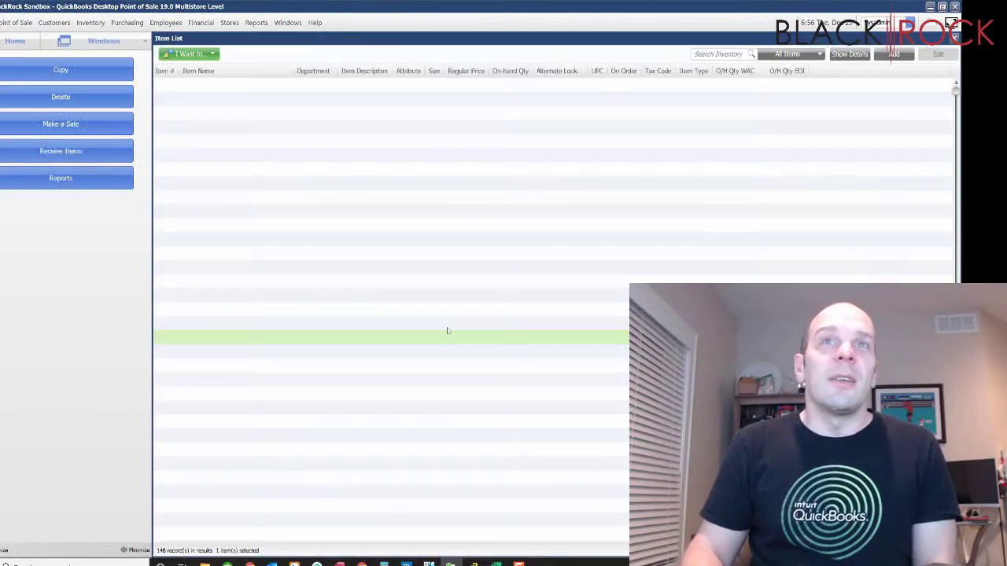
pyautogui.scroll(-18, 455, 364)
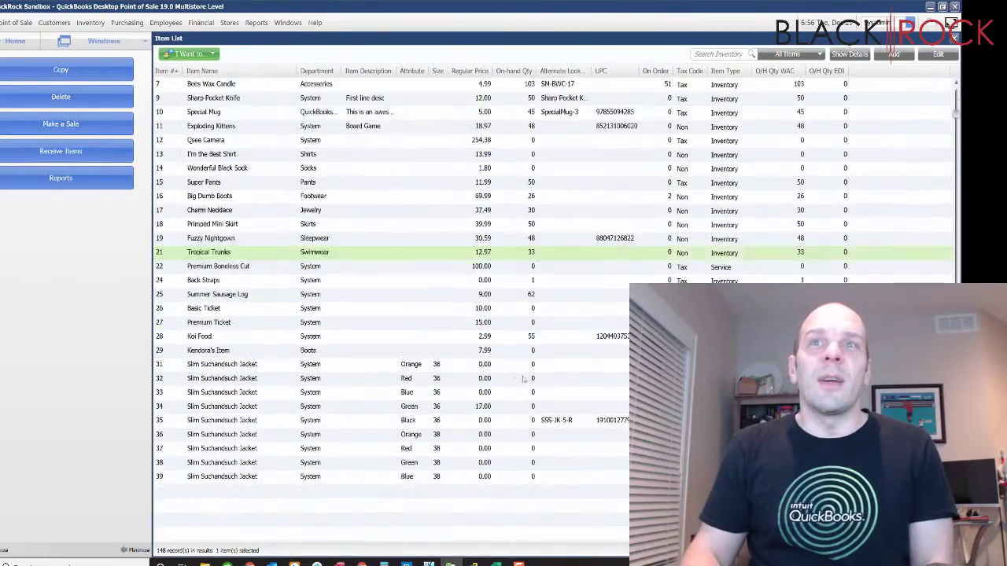
pyautogui.scroll(-20, 544, 435)
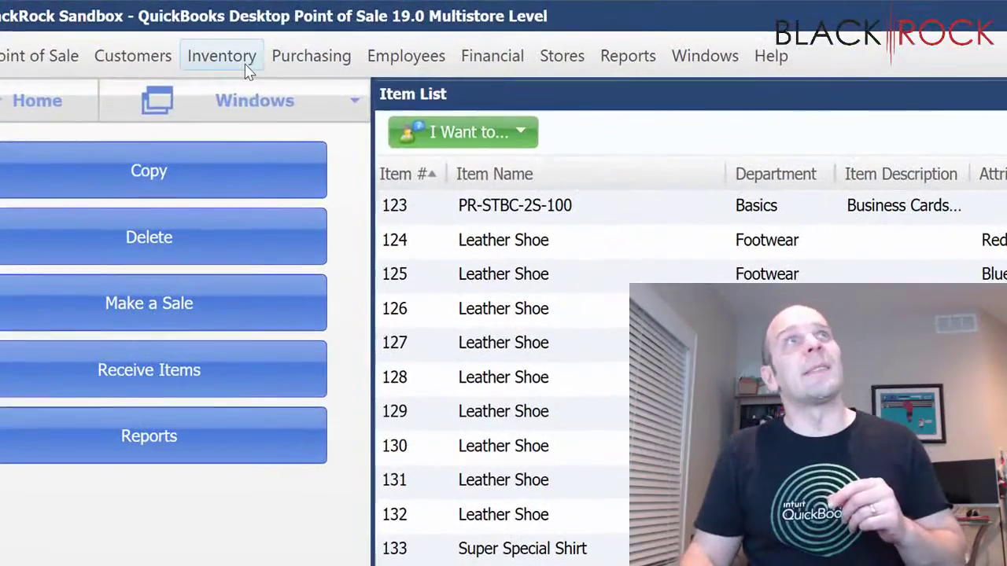
# Step: Reverse the 12/29/2020 Physical Invn memo in the Quantity Adjustment History
pyautogui.click(247, 70)
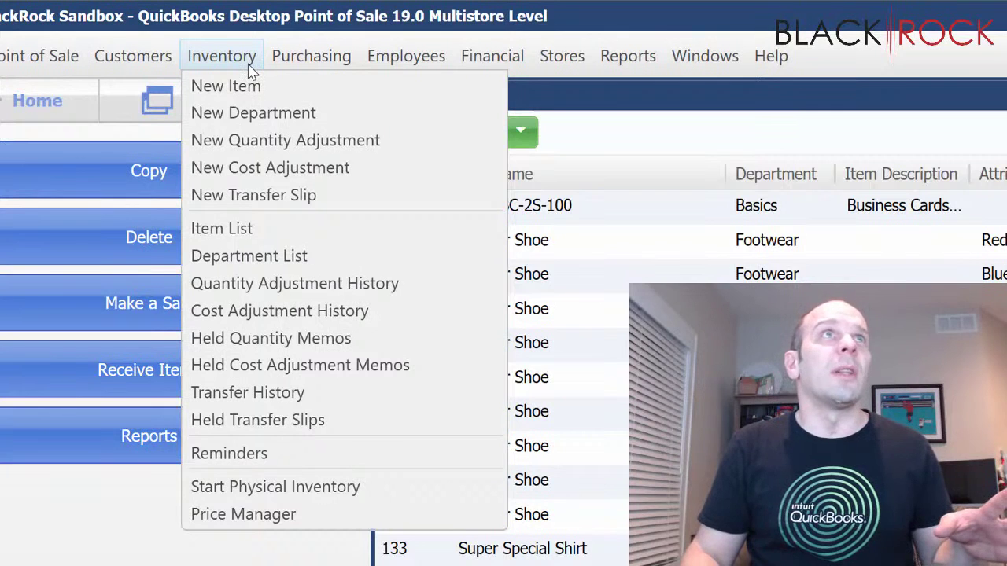
pyautogui.click(242, 285)
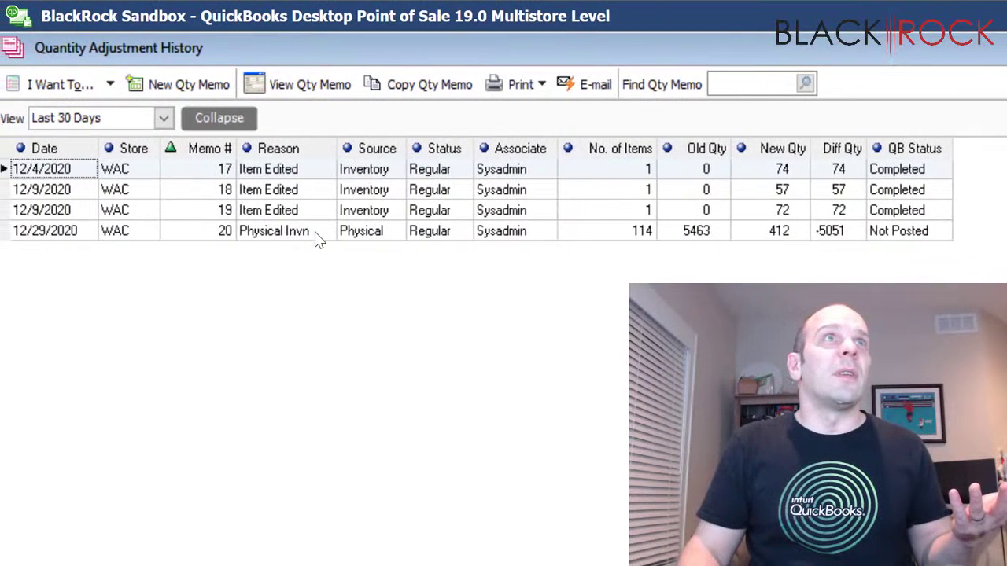
pyautogui.click(318, 238)
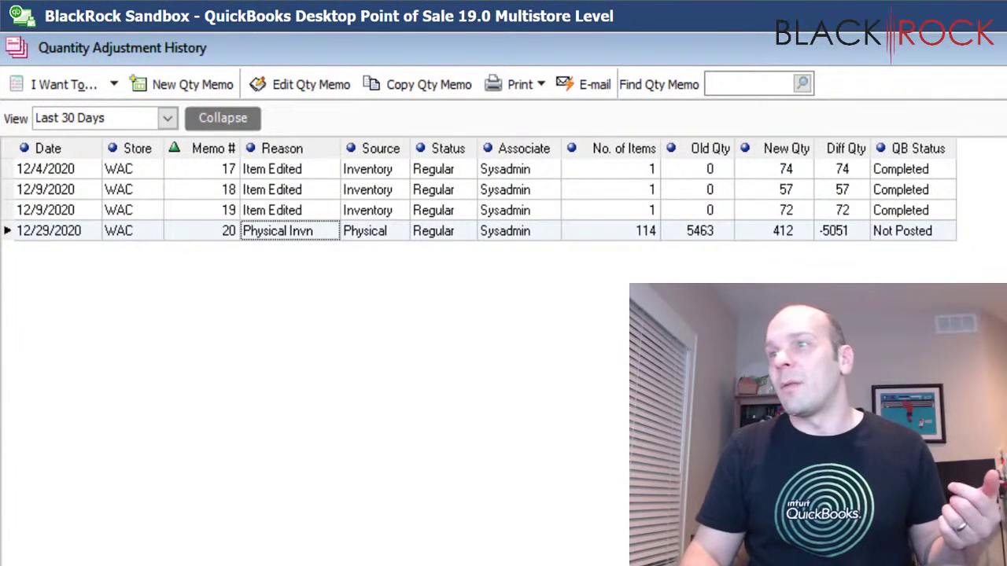
pyautogui.click(376, 237)
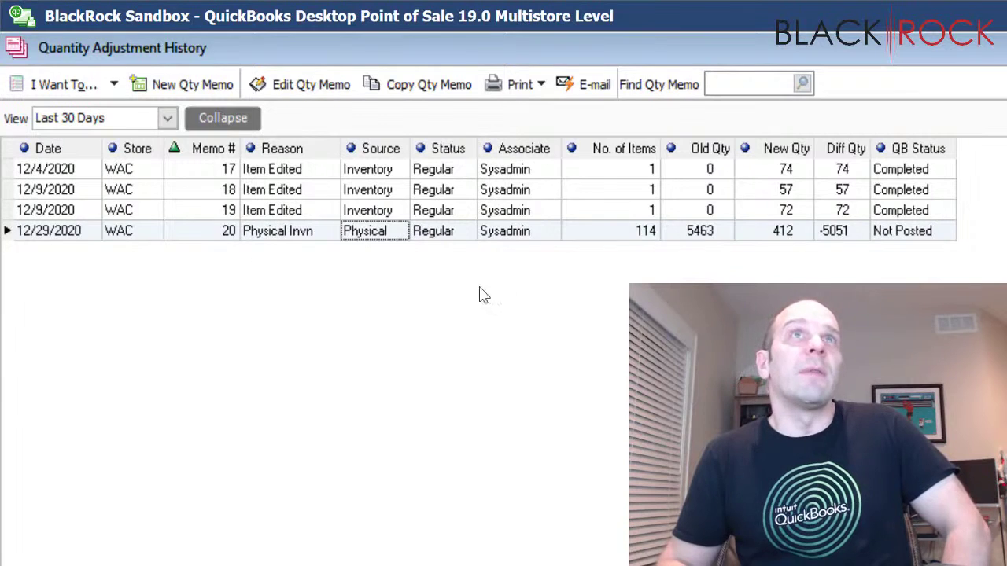
pyautogui.click(651, 232)
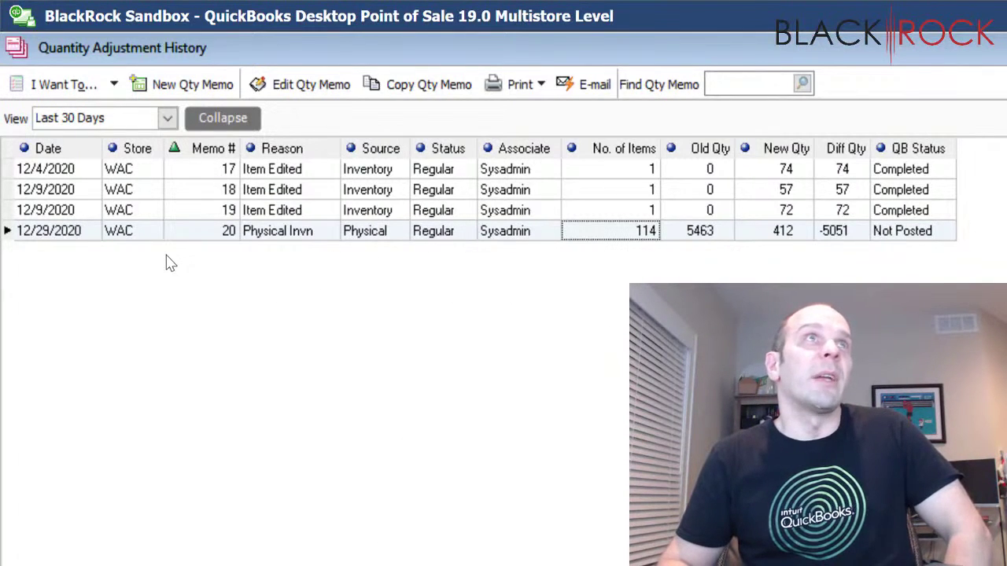
pyautogui.click(92, 84)
pyautogui.click(94, 115)
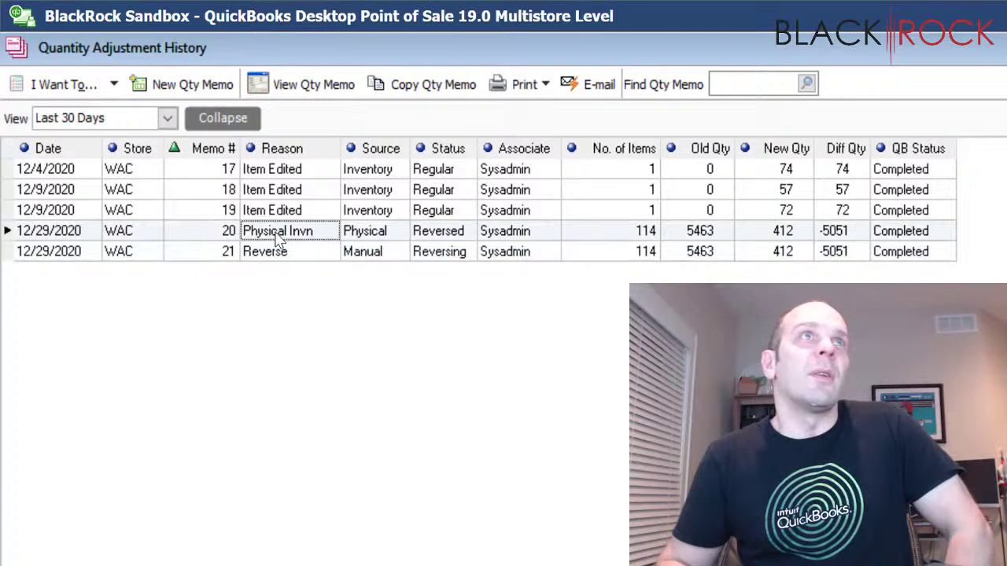
# Step: Look at the reversing memo and review the items' on-hand quantities in the Item List
pyautogui.click(283, 259)
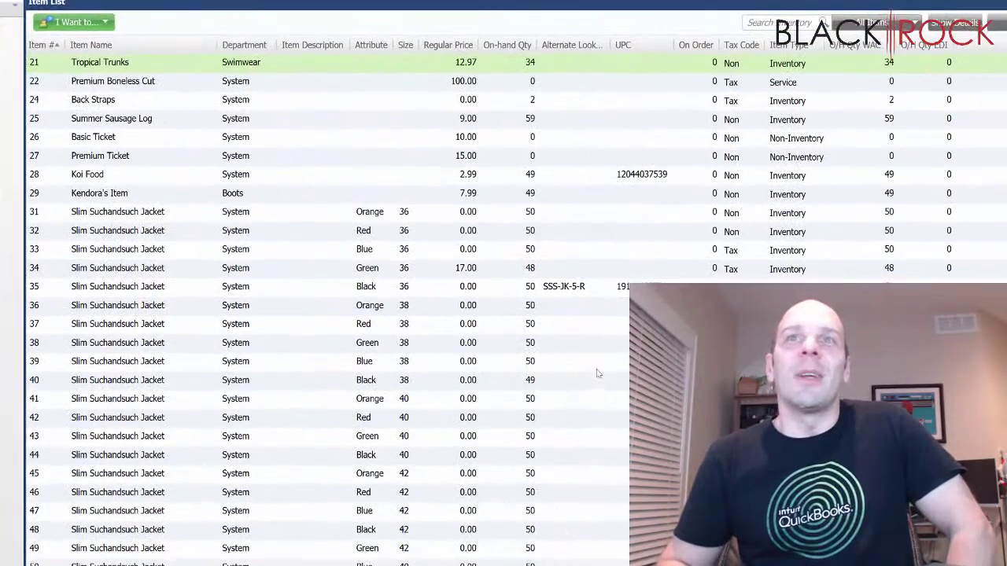
pyautogui.scroll(-20, 537, 437)
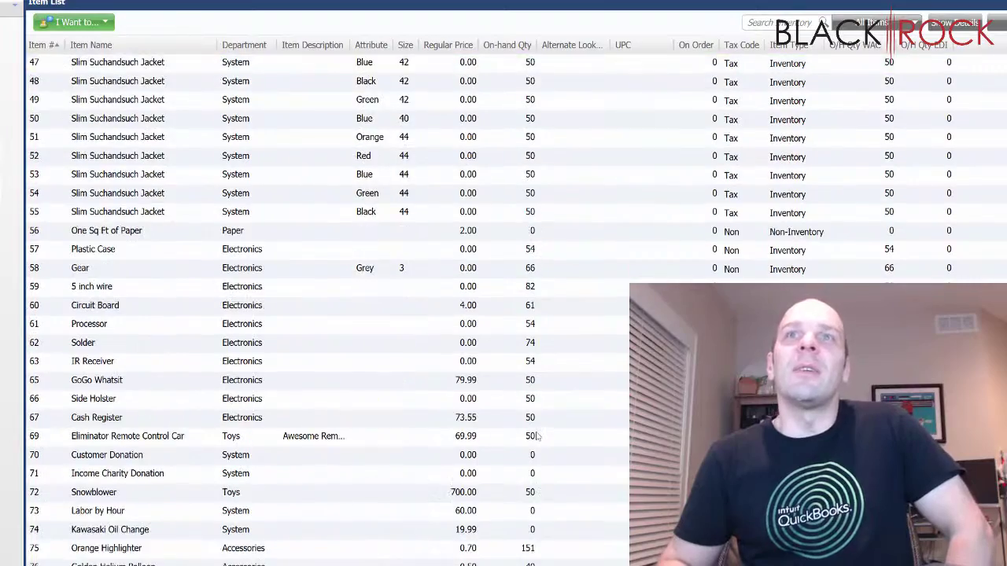
pyautogui.scroll(-10, 537, 431)
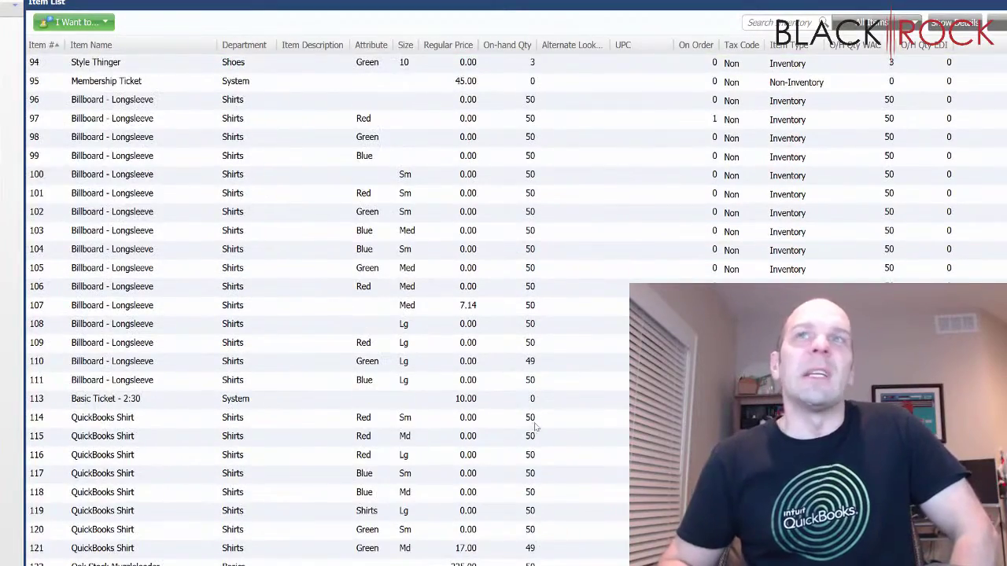